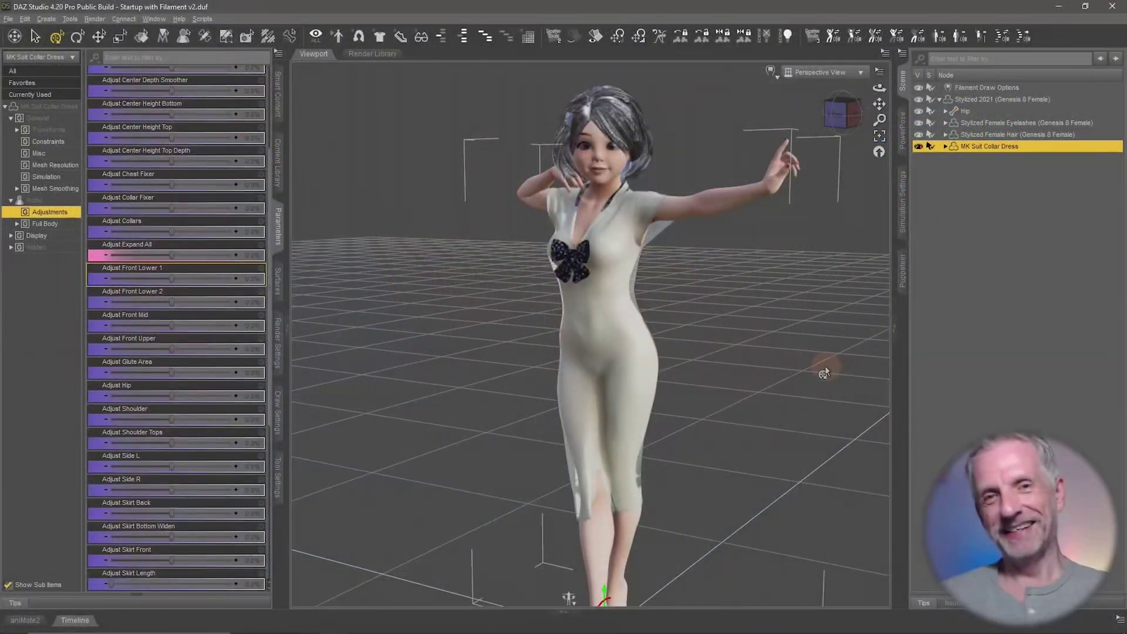
Examine how the collar dress fits around the figure's hips, legs and hem from several angles.
{"action": "middle_click_drag", "start_coordinate": [784, 362], "coordinate": [769, 342]}
{"action": "scroll", "coordinate": [784, 363], "scroll_direction": "up", "scroll_amount": 5}
{"action": "scroll", "coordinate": [783, 363], "scroll_direction": "up", "scroll_amount": 5}
{"action": "mouse_move", "coordinate": [769, 341]}
{"action": "left_mouse_down", "text": "alt"}
{"action": "mouse_move", "coordinate": [763, 317]}
{"action": "mouse_move", "coordinate": [797, 315]}
{"action": "mouse_move", "coordinate": [766, 319]}
{"action": "left_mouse_up", "text": "alt"}
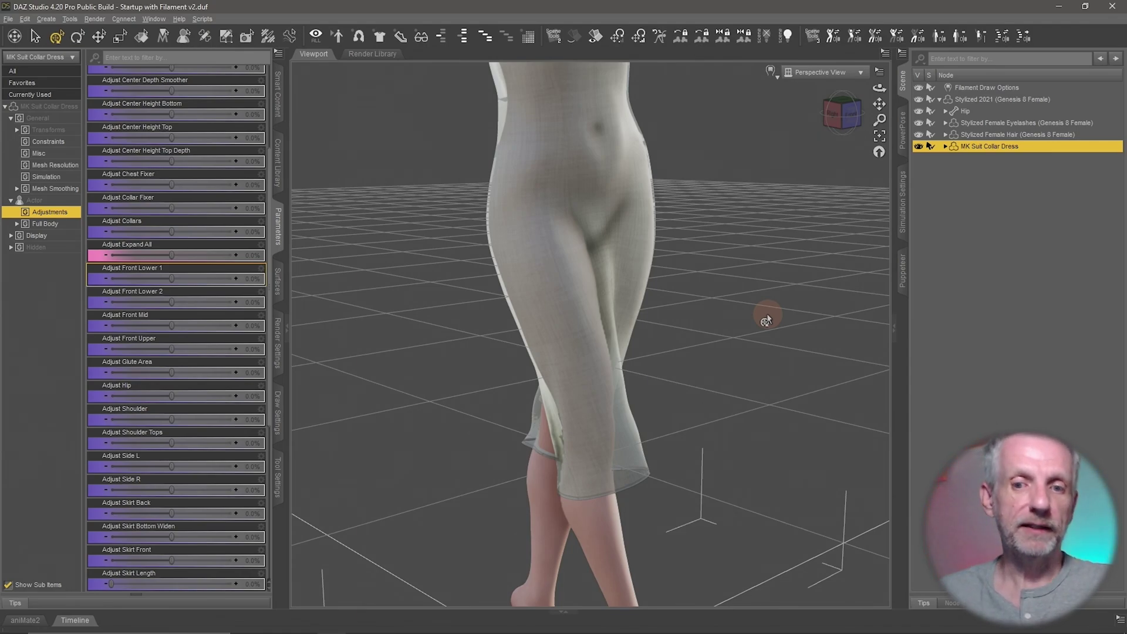
{"action": "left_click_drag", "start_coordinate": [765, 315], "coordinate": [688, 431], "text": "alt"}
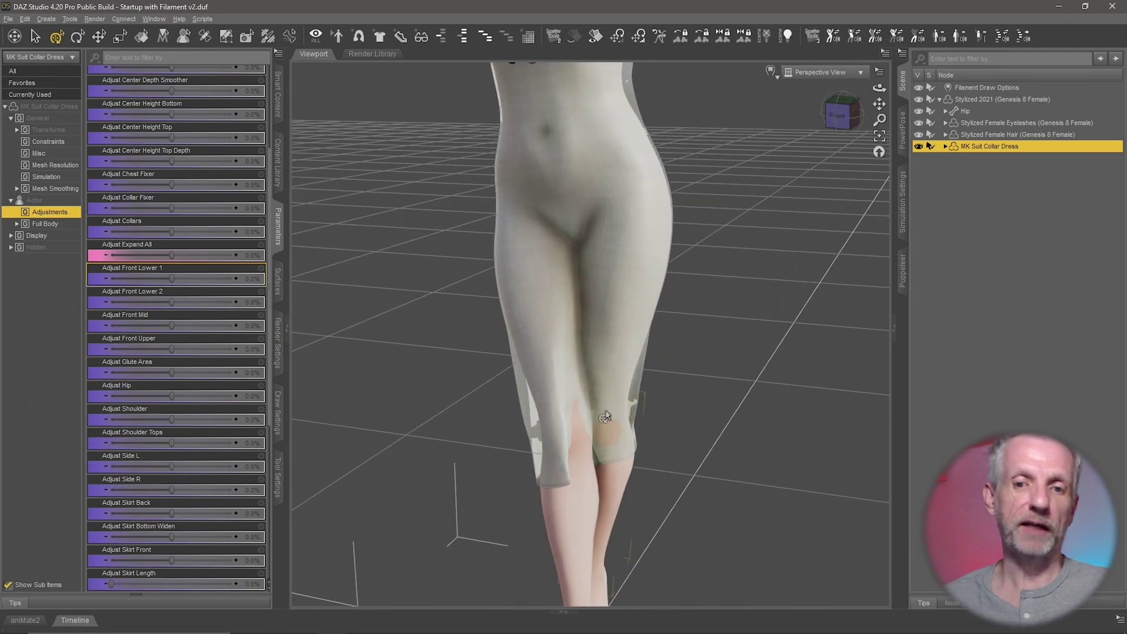
{"action": "scroll", "coordinate": [722, 349], "scroll_direction": "down", "scroll_amount": 5}
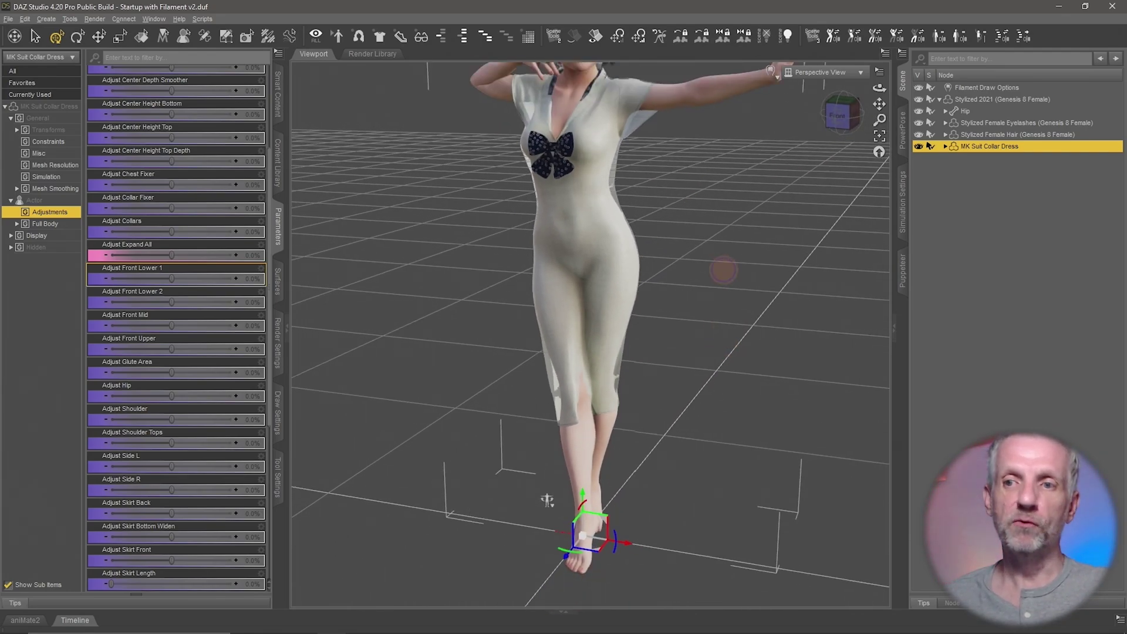
{"action": "middle_click_drag", "start_coordinate": [722, 269], "coordinate": [734, 339]}
Apply the Fresh Beauty Female Base 13 pose to the Stylized 2021 figure.
{"action": "left_click", "coordinate": [993, 100]}
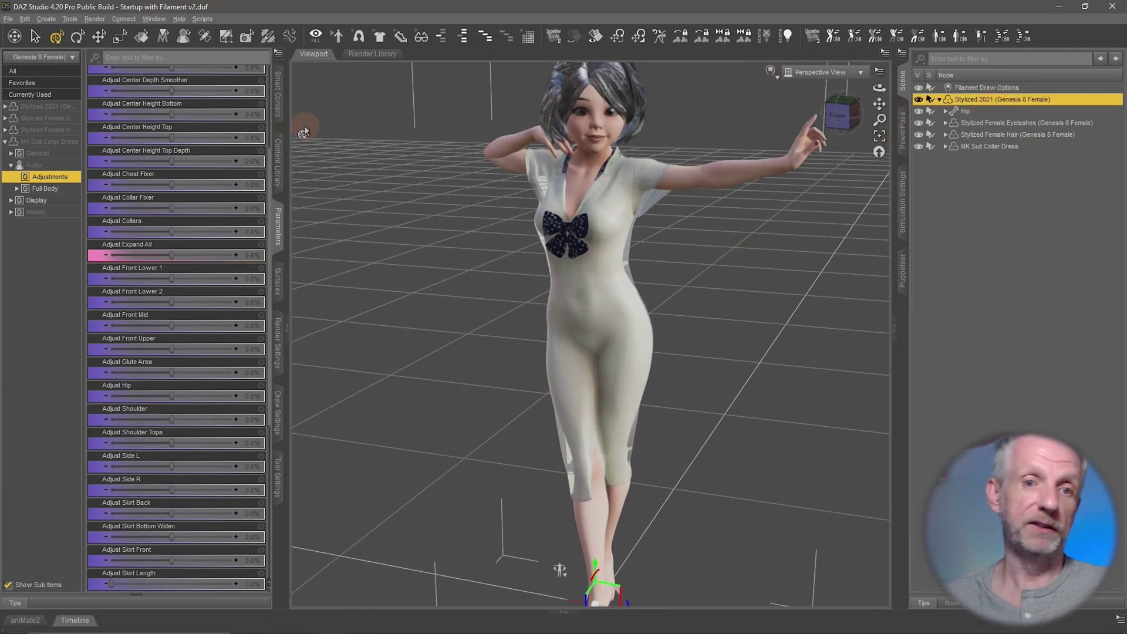
{"action": "left_click", "coordinate": [279, 103]}
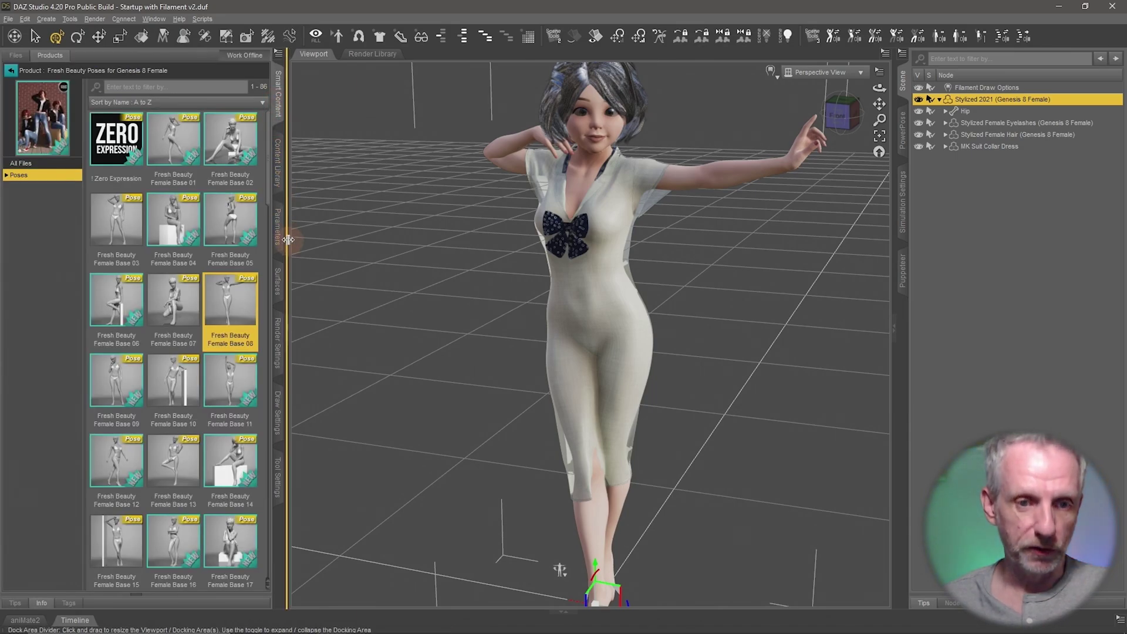
{"action": "double_click", "coordinate": [179, 468]}
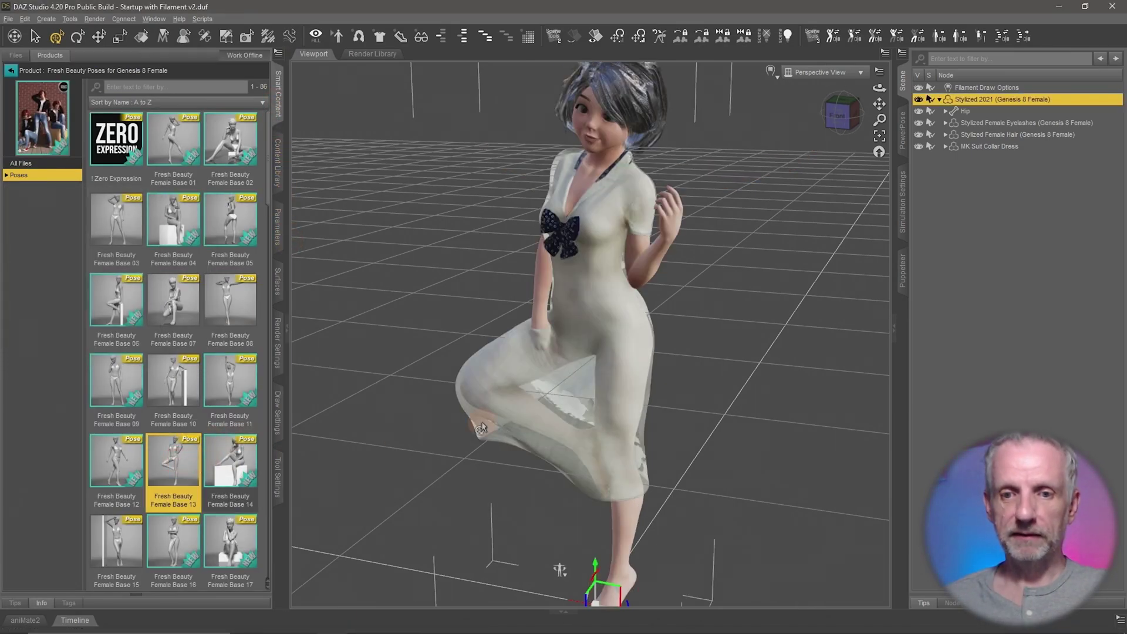
Examine the dress around the raised leg, hand and hips from the back and the front for poor draping.
{"action": "scroll", "coordinate": [533, 417], "scroll_direction": "up", "scroll_amount": 5}
{"action": "mouse_move", "coordinate": [533, 417]}
{"action": "middle_mouse_down"}
{"action": "mouse_move", "coordinate": [558, 306]}
{"action": "mouse_move", "coordinate": [534, 417]}
{"action": "middle_mouse_up"}
{"action": "left_click_drag", "start_coordinate": [533, 417], "coordinate": [531, 421], "text": "alt"}
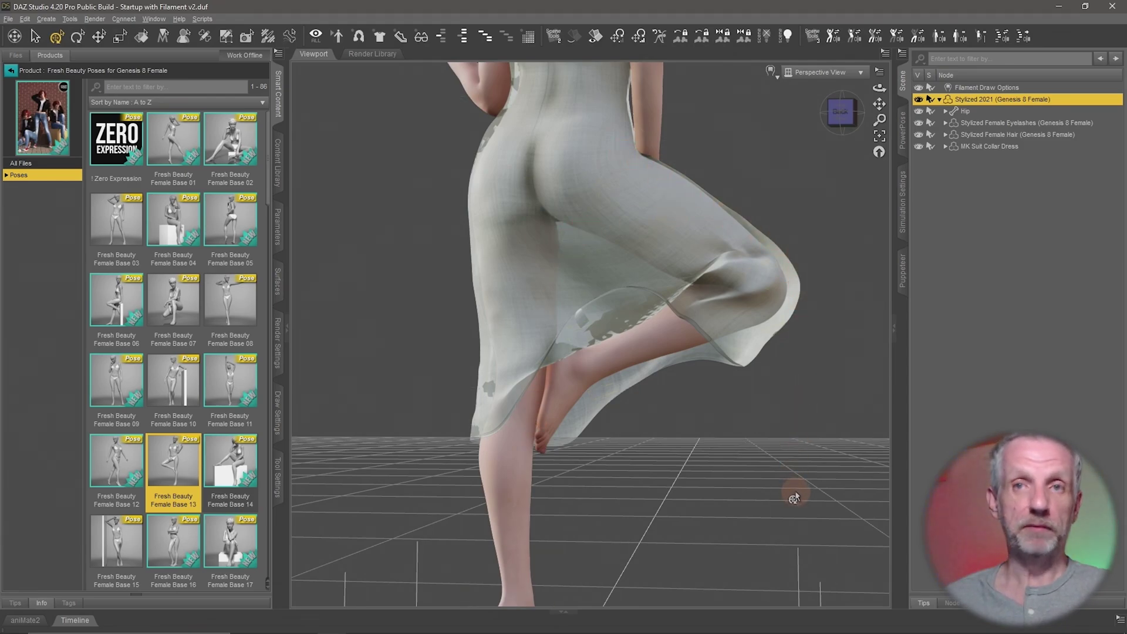
{"action": "left_click_drag", "start_coordinate": [686, 435], "coordinate": [686, 432], "text": "alt"}
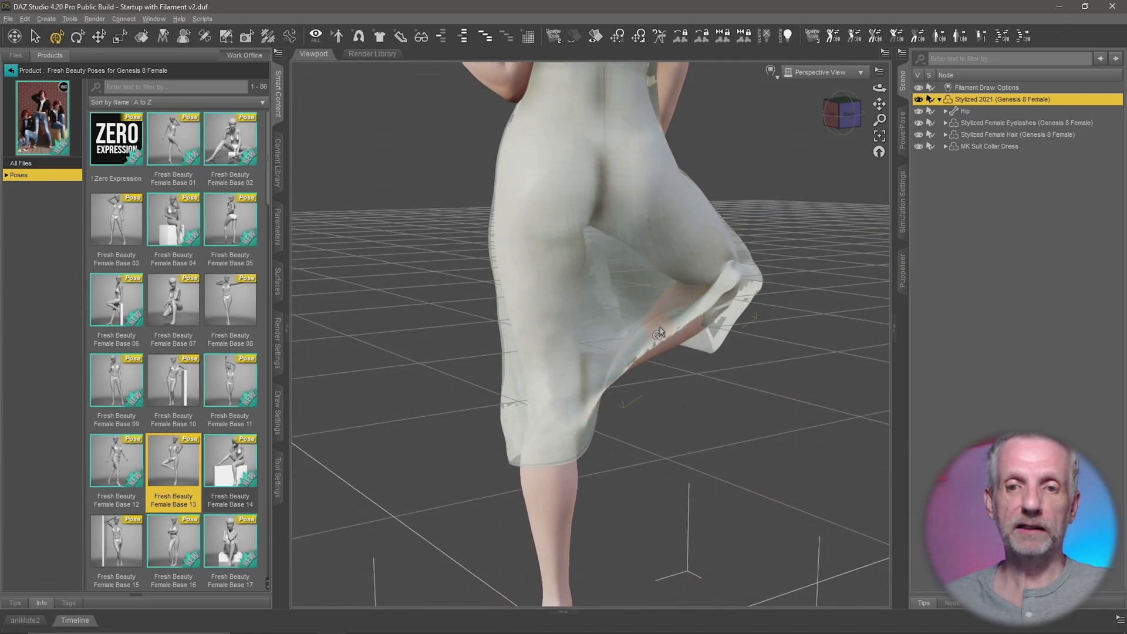
{"action": "left_click_drag", "start_coordinate": [690, 291], "coordinate": [570, 539], "text": "alt"}
{"action": "left_click_drag", "start_coordinate": [698, 354], "coordinate": [646, 330], "text": "alt"}
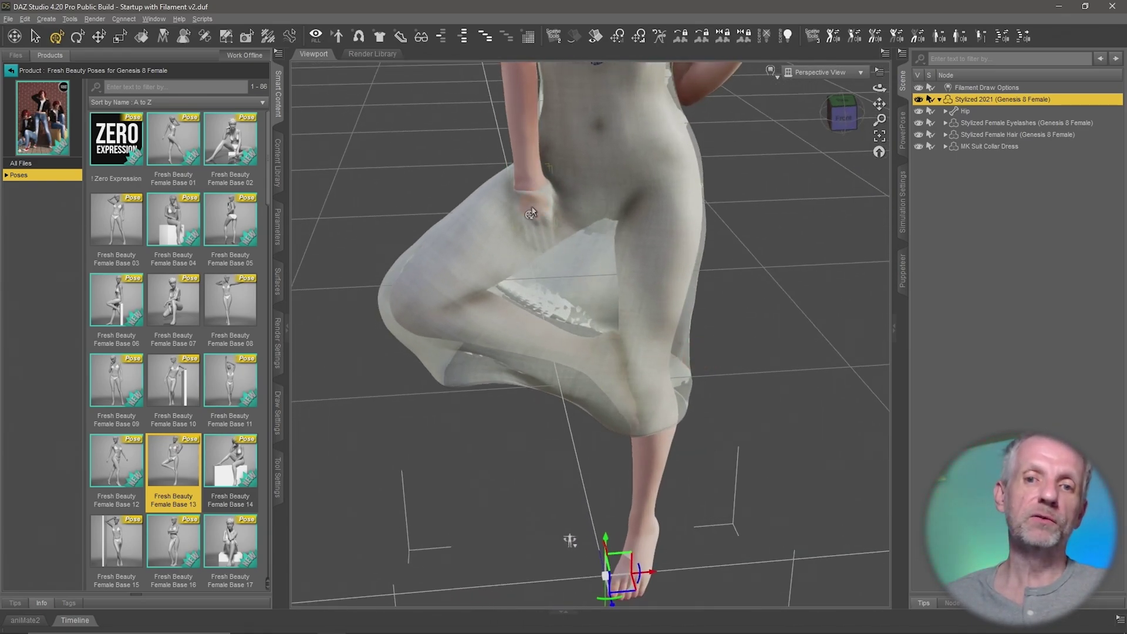
{"action": "scroll", "coordinate": [544, 208], "scroll_direction": "down", "scroll_amount": 8}
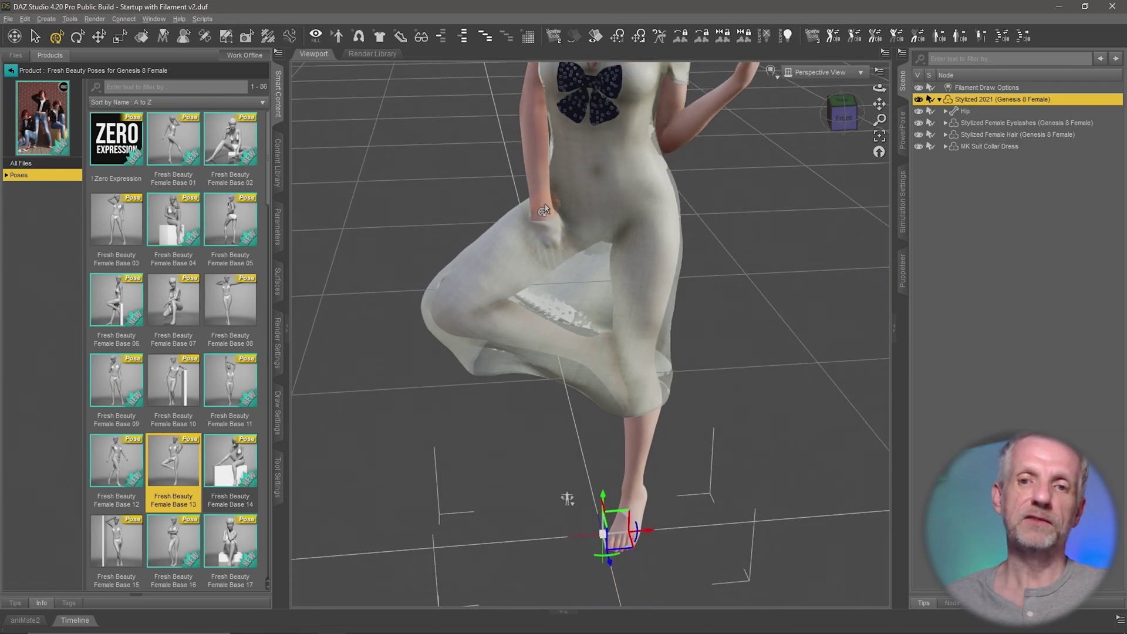
{"action": "scroll", "coordinate": [545, 204], "scroll_direction": "down", "scroll_amount": 1}
{"action": "left_click_drag", "start_coordinate": [545, 205], "coordinate": [552, 198], "text": "alt"}
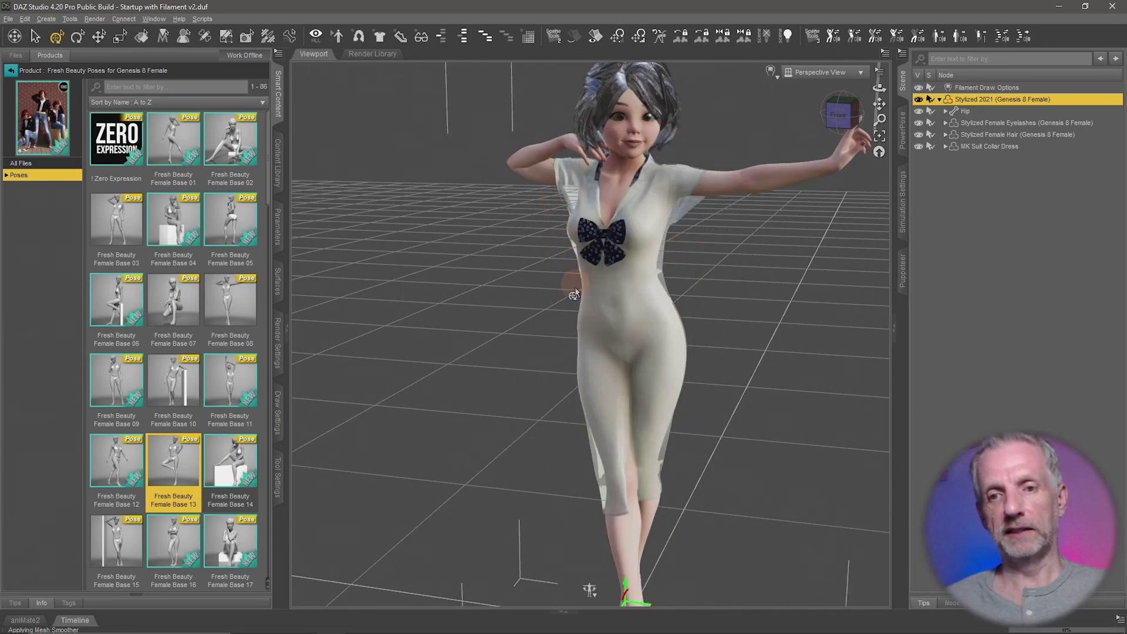
Bring up the dForce simulation settings for the scene.
{"action": "left_click_drag", "start_coordinate": [707, 308], "coordinate": [706, 310], "text": "alt"}
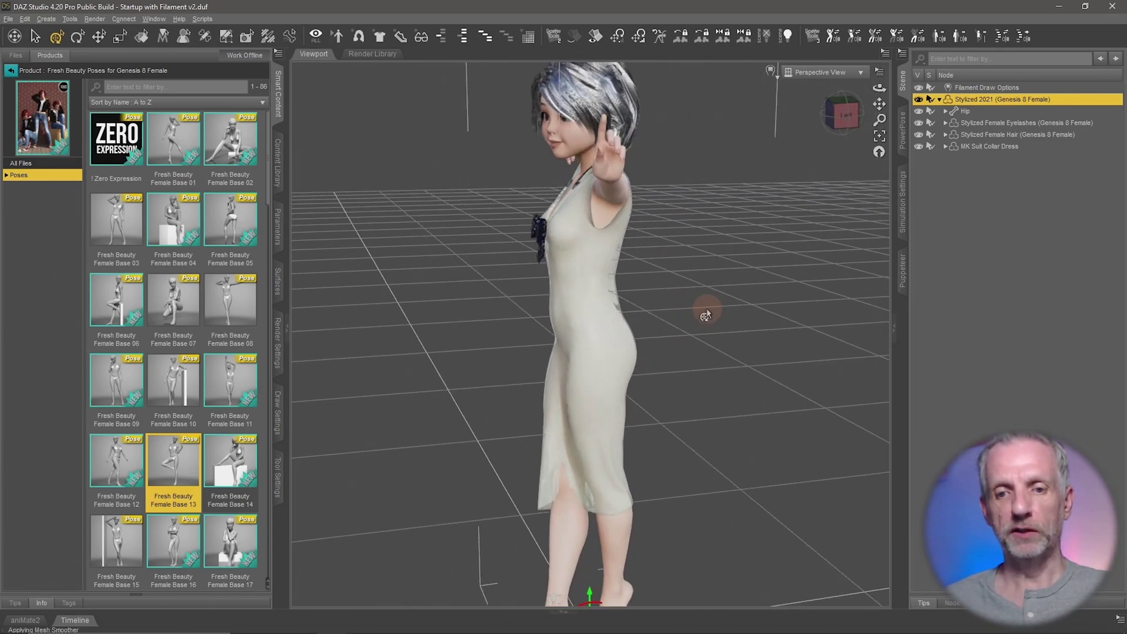
{"action": "left_click_drag", "start_coordinate": [621, 427], "coordinate": [612, 403], "text": "alt"}
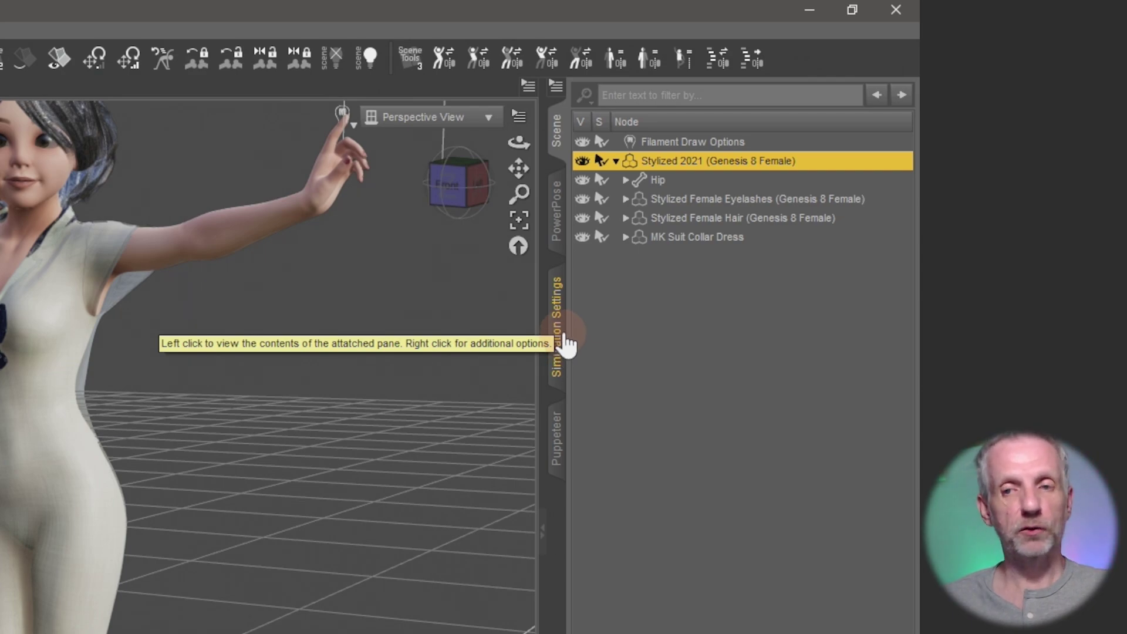
{"action": "right_click", "coordinate": [561, 496]}
{"action": "mouse_move", "coordinate": [618, 506]}
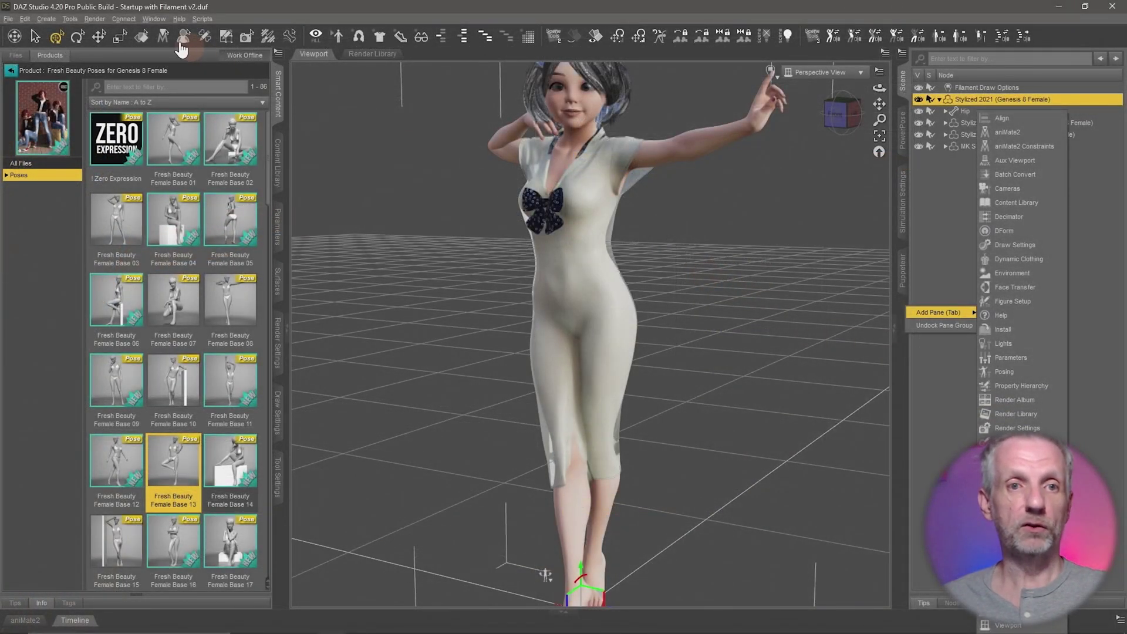
{"action": "left_click", "coordinate": [151, 20]}
{"action": "mouse_move", "coordinate": [212, 29]}
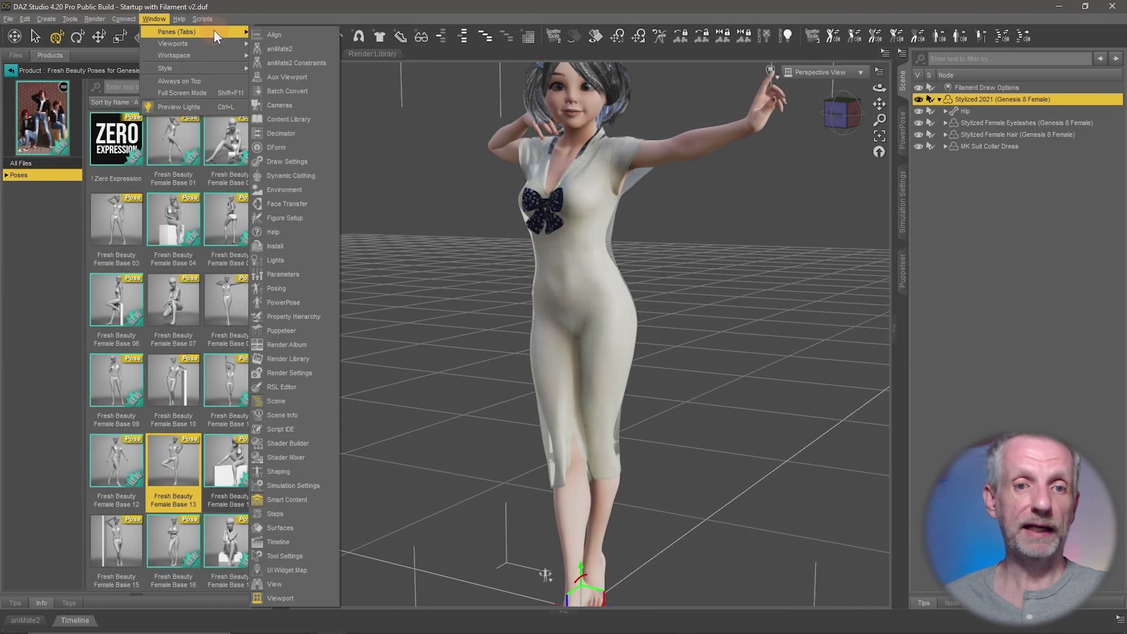
{"action": "left_click", "coordinate": [312, 486]}
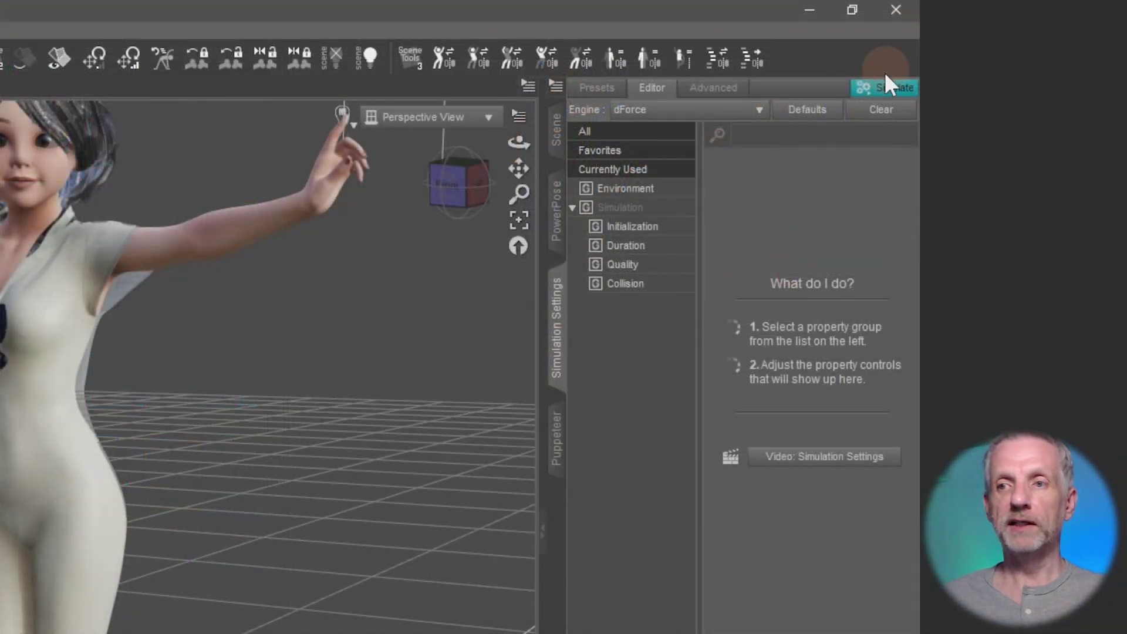
Run the dForce simulation on the scene, agreeing to recompile the kernels for the graphics card.
{"action": "left_click", "coordinate": [865, 89]}
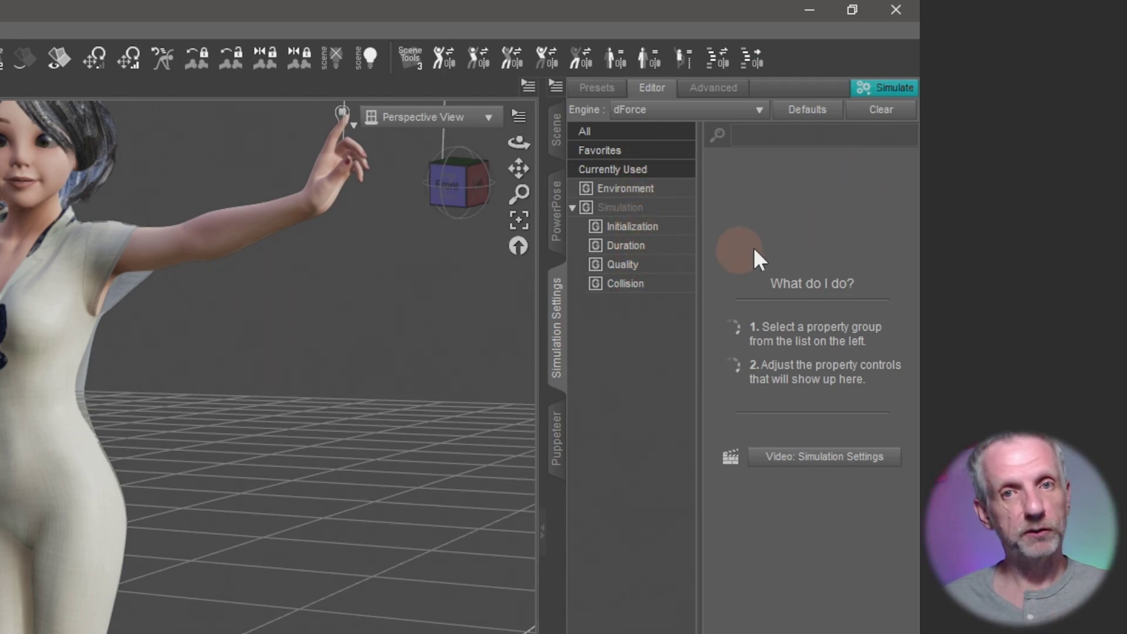
{"action": "left_click", "coordinate": [898, 94]}
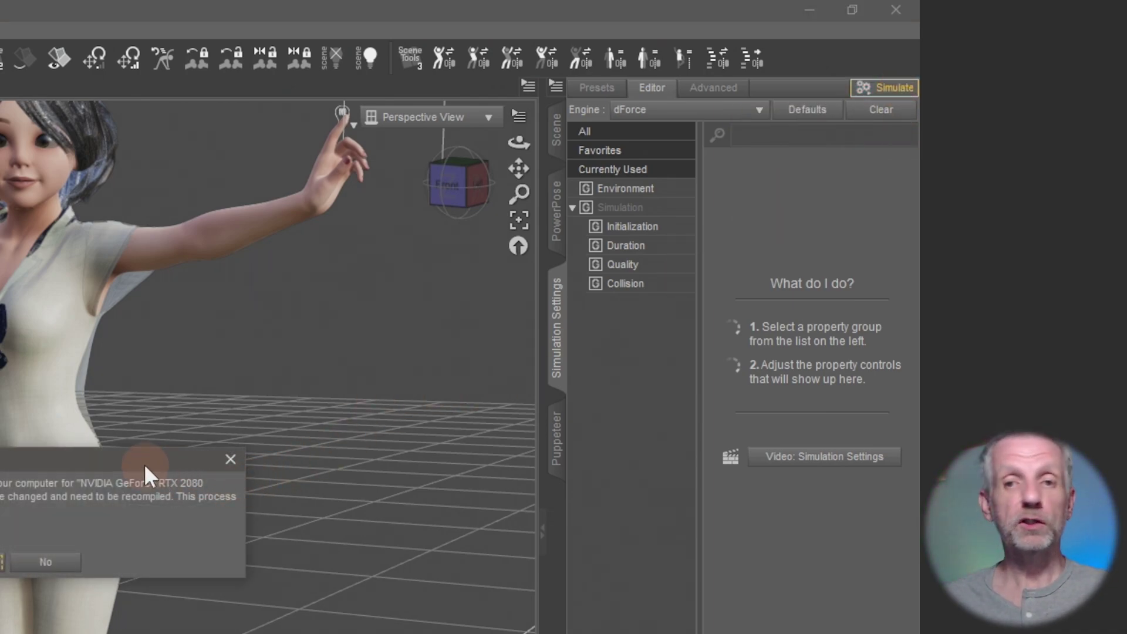
{"action": "left_click_drag", "start_coordinate": [143, 464], "coordinate": [593, 230]}
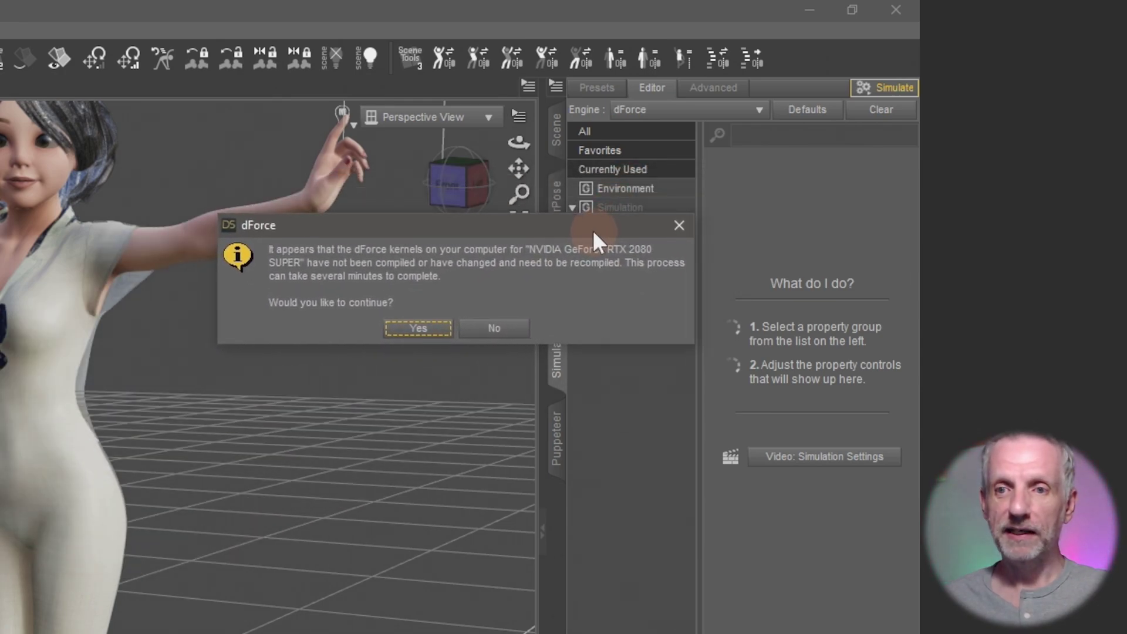
{"action": "left_click", "coordinate": [413, 345]}
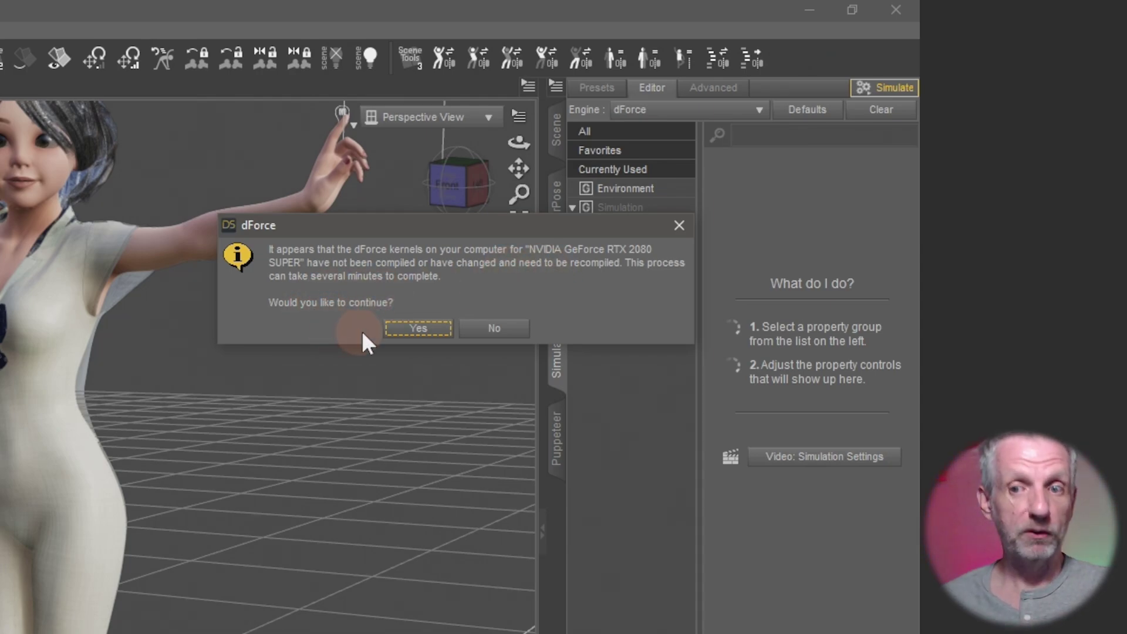
{"action": "left_click", "coordinate": [430, 329]}
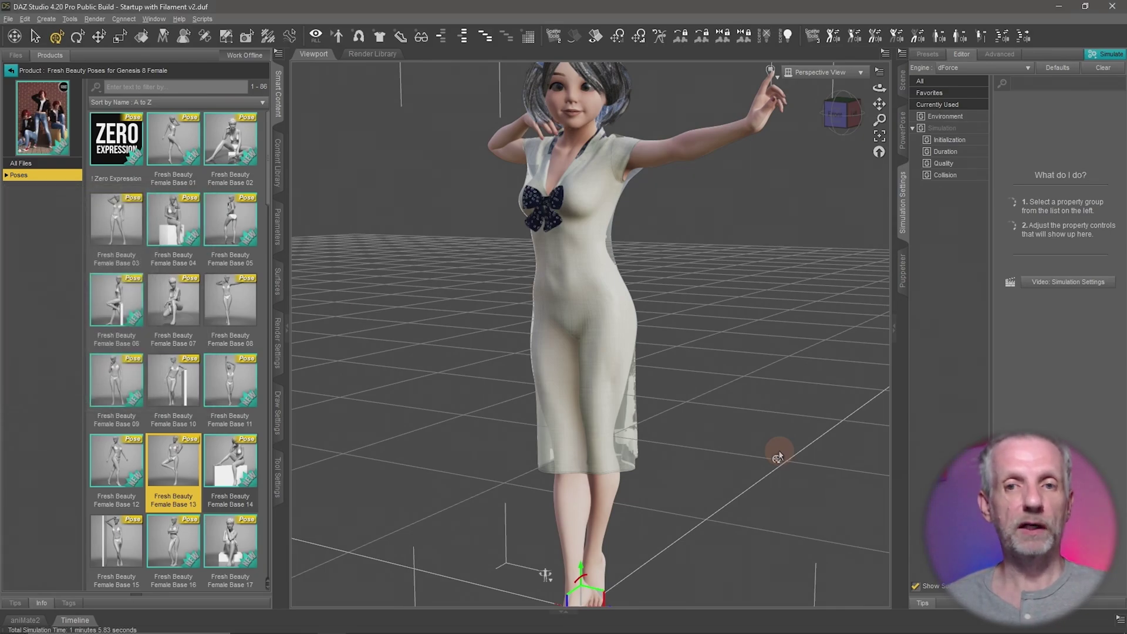
Examine the simulated dress from the back and front, including close views of the skirt, sleeves and shoulders.
{"action": "mouse_move", "coordinate": [775, 429]}
{"action": "middle_mouse_down"}
{"action": "mouse_move", "coordinate": [765, 425]}
{"action": "mouse_move", "coordinate": [773, 430]}
{"action": "middle_mouse_up"}
{"action": "scroll", "coordinate": [774, 430], "scroll_direction": "up", "scroll_amount": 5}
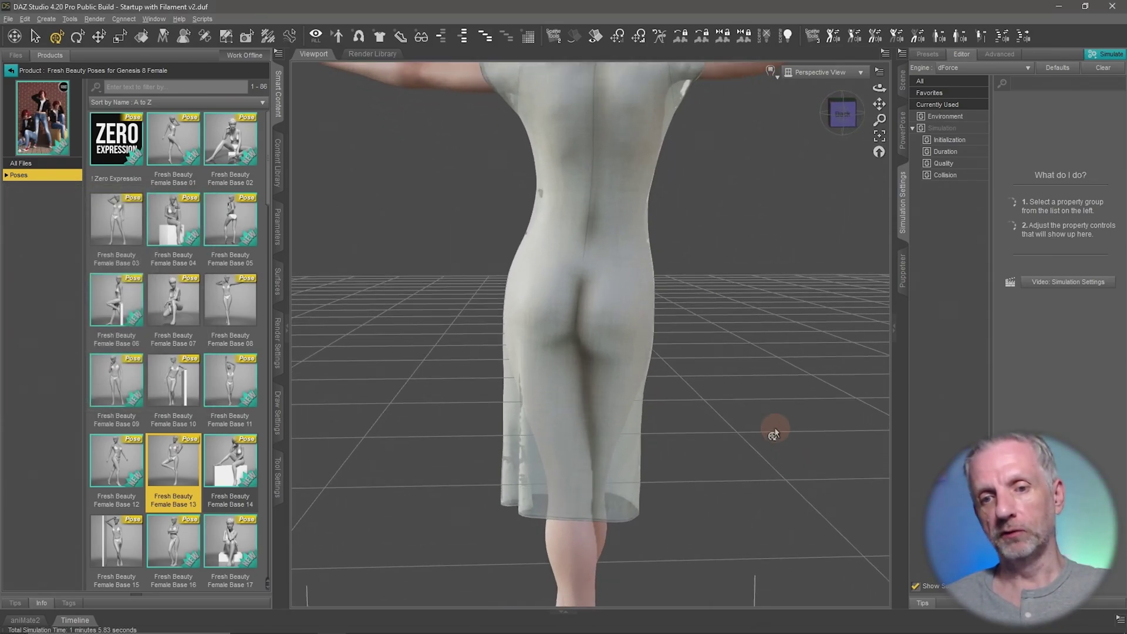
{"action": "left_click_drag", "start_coordinate": [790, 410], "coordinate": [720, 388], "text": "alt"}
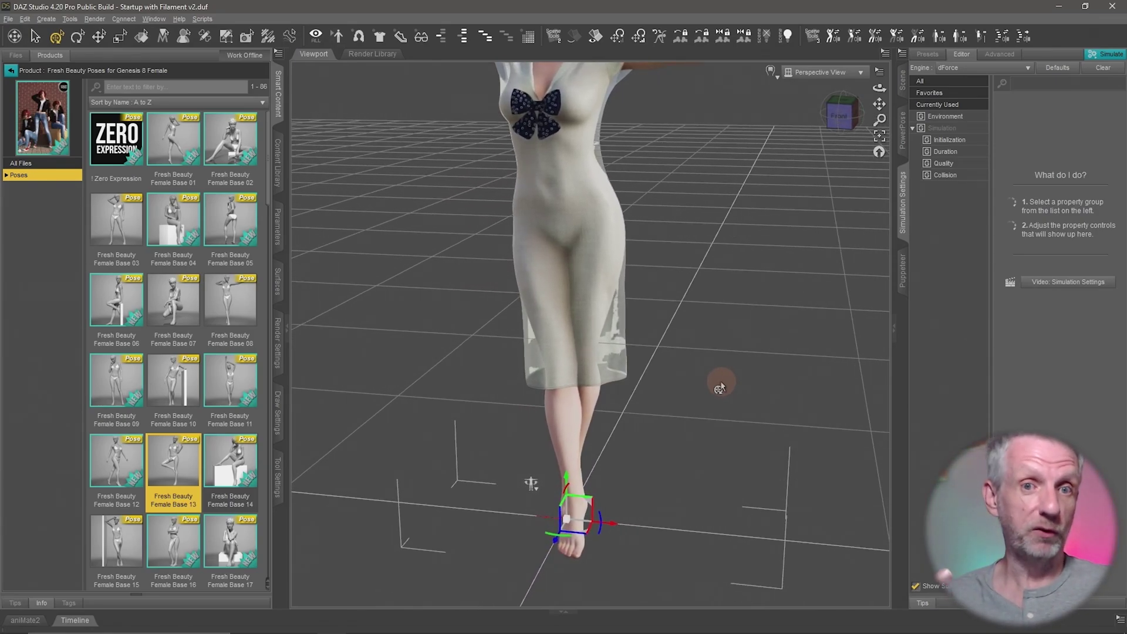
{"action": "left_click_drag", "start_coordinate": [720, 387], "coordinate": [725, 345], "text": "alt"}
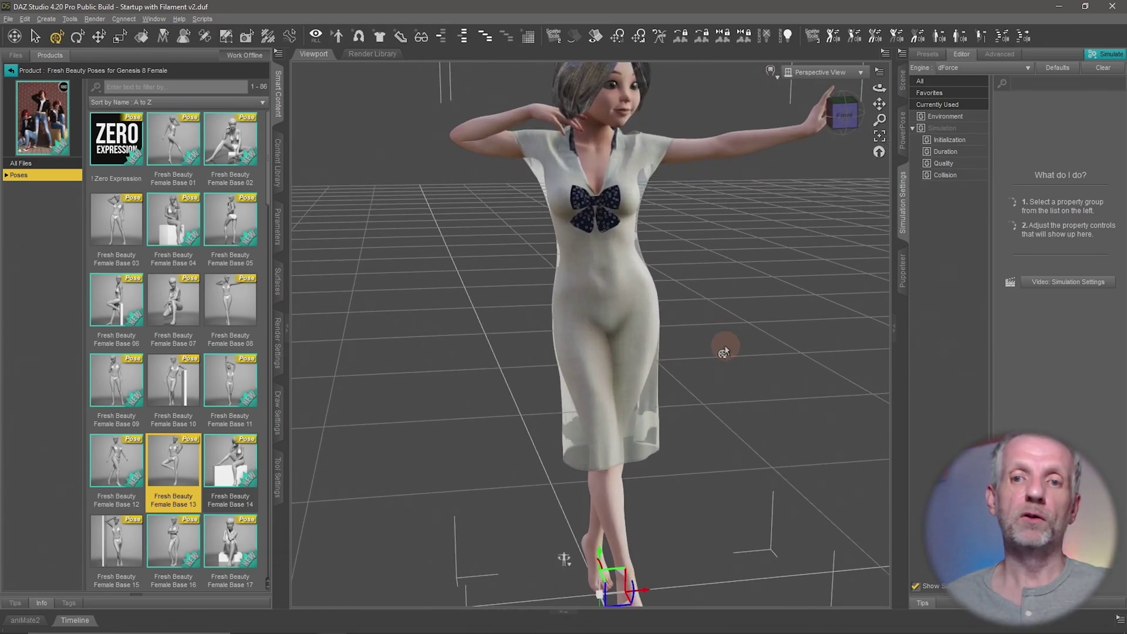
{"action": "scroll", "coordinate": [725, 347], "scroll_direction": "up", "scroll_amount": 2}
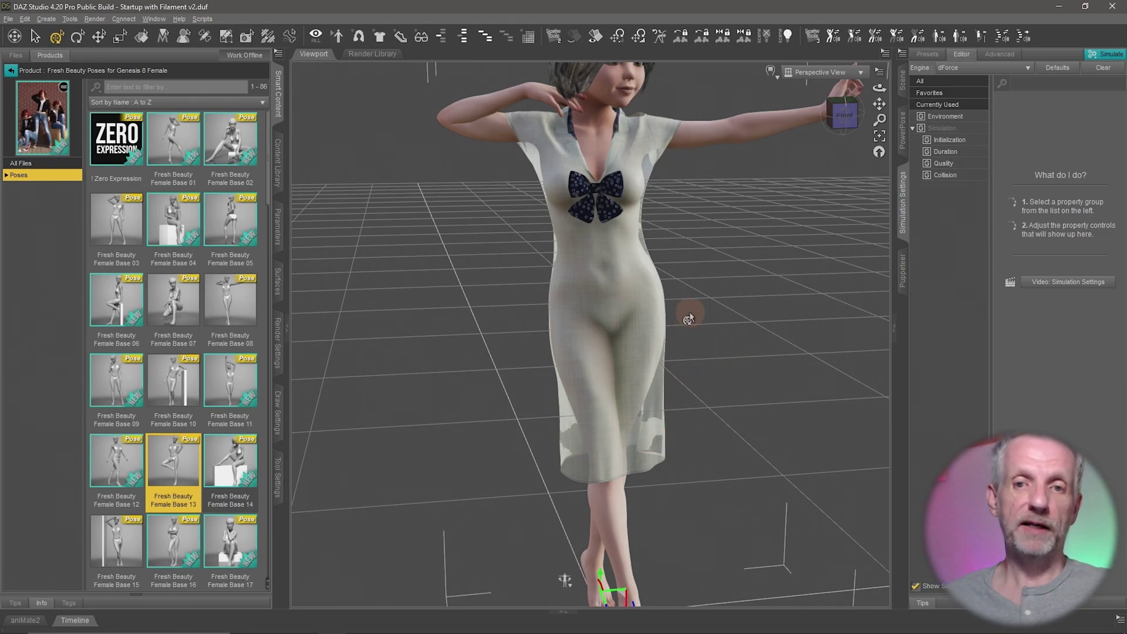
{"action": "scroll", "coordinate": [689, 312], "scroll_direction": "up", "scroll_amount": 4}
{"action": "right_click_drag", "start_coordinate": [692, 283], "coordinate": [696, 235], "text": "alt"}
{"action": "scroll", "coordinate": [696, 235], "scroll_direction": "up", "scroll_amount": 2}
{"action": "left_click_drag", "start_coordinate": [696, 239], "coordinate": [654, 345], "text": "alt"}
{"action": "left_click_drag", "start_coordinate": [758, 378], "coordinate": [650, 404], "text": "alt"}
{"action": "scroll", "coordinate": [654, 404], "scroll_direction": "down", "scroll_amount": 8}
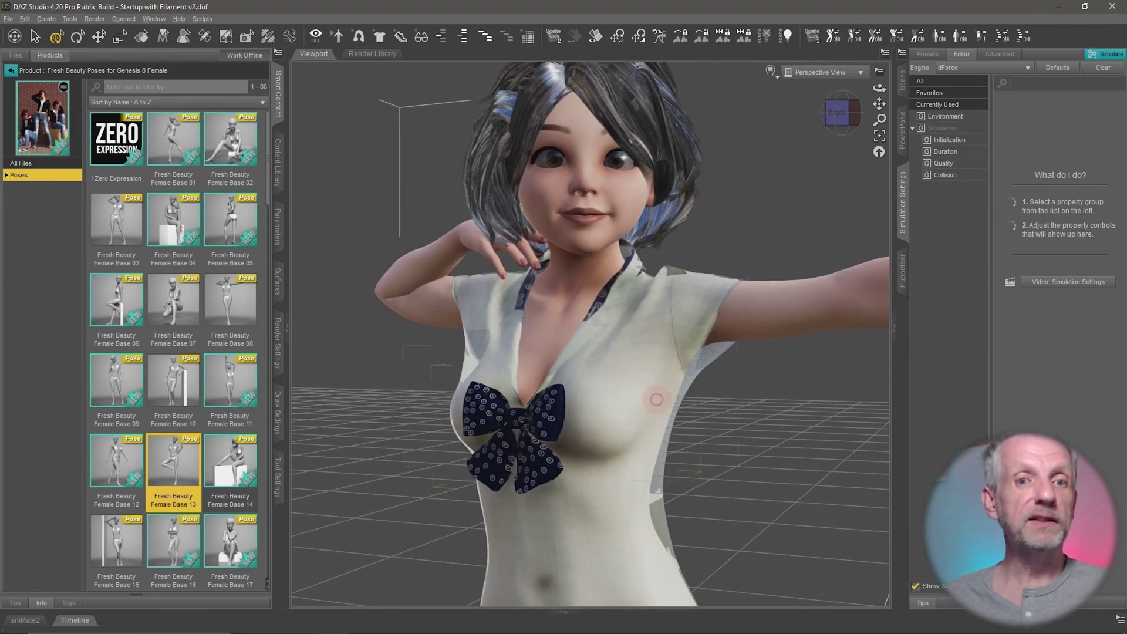
{"action": "scroll", "coordinate": [656, 399], "scroll_direction": "down", "scroll_amount": 2}
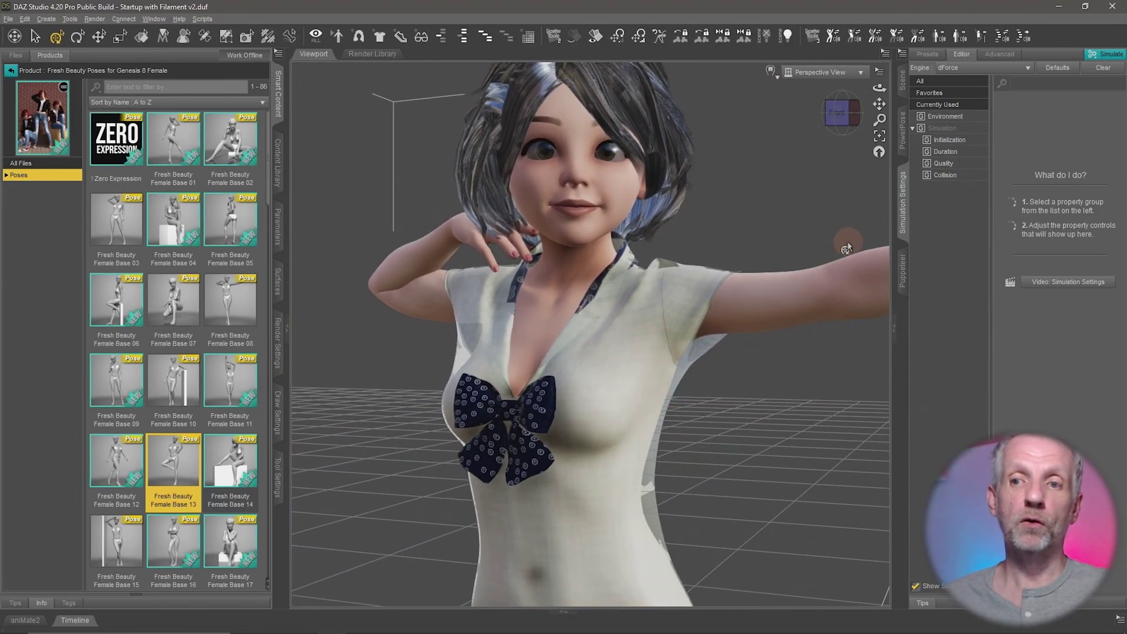
Select the MK Suit Collar Dress and filter its adjustment parameters by "shoul".
{"action": "left_click", "coordinate": [902, 82]}
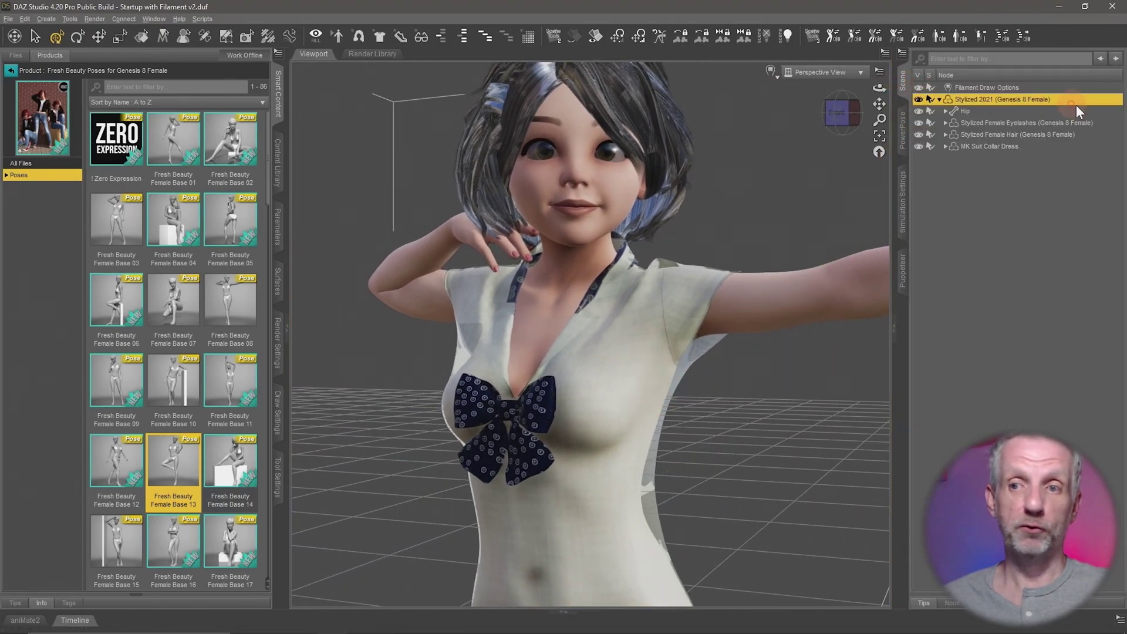
{"action": "left_click", "coordinate": [1011, 148]}
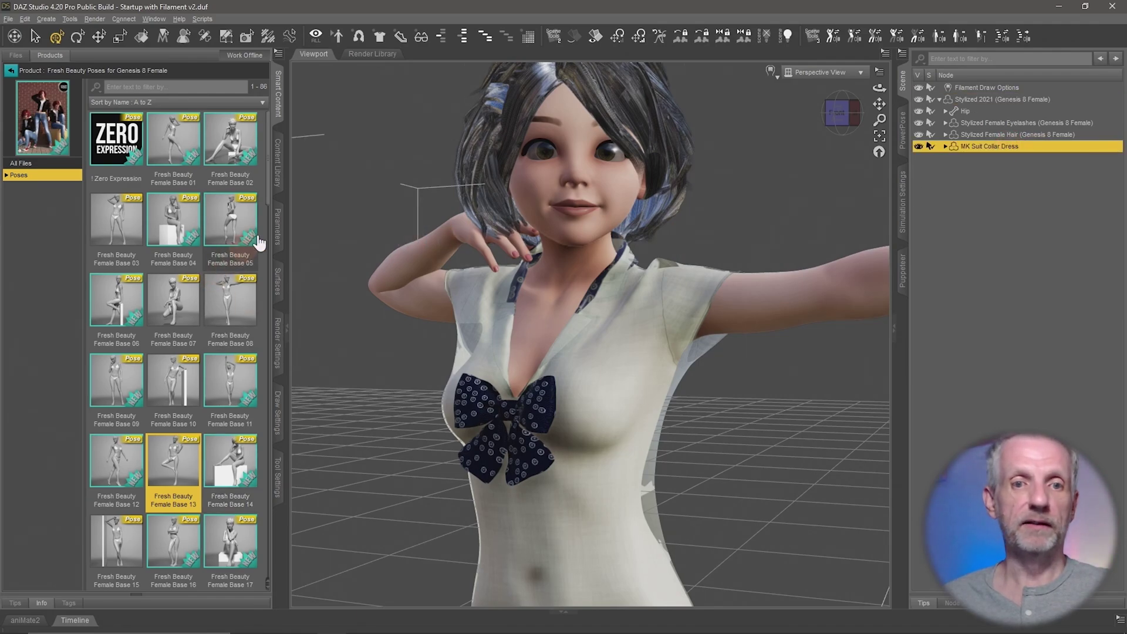
{"action": "left_click", "coordinate": [278, 226]}
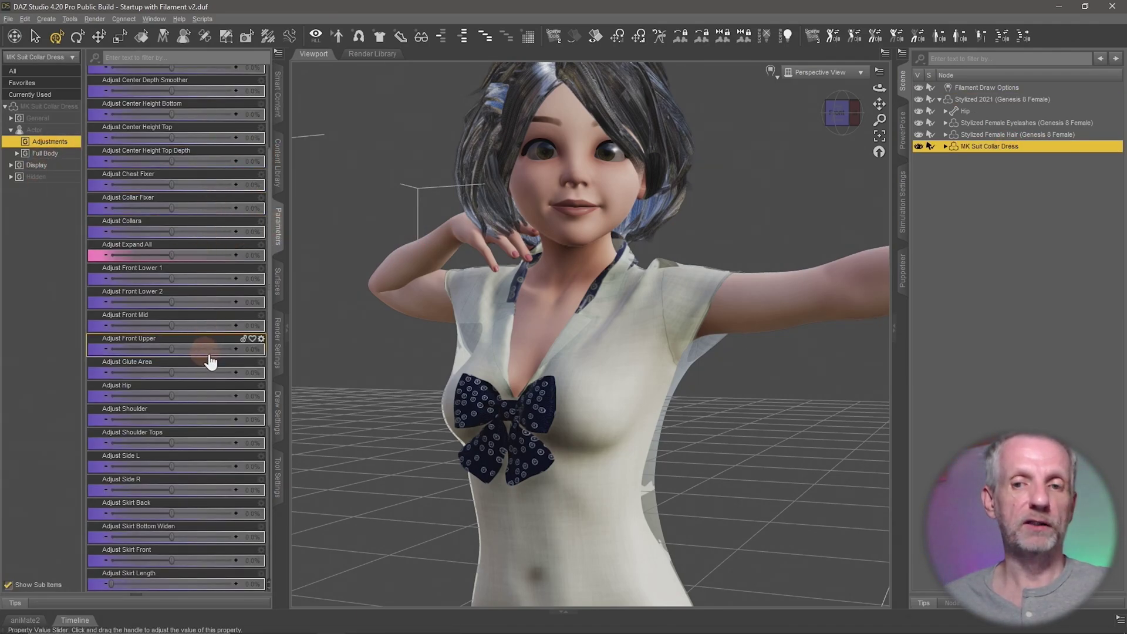
{"action": "left_click_drag", "start_coordinate": [705, 370], "coordinate": [628, 294], "text": "alt"}
{"action": "left_click_drag", "start_coordinate": [573, 337], "coordinate": [315, 304], "text": "alt"}
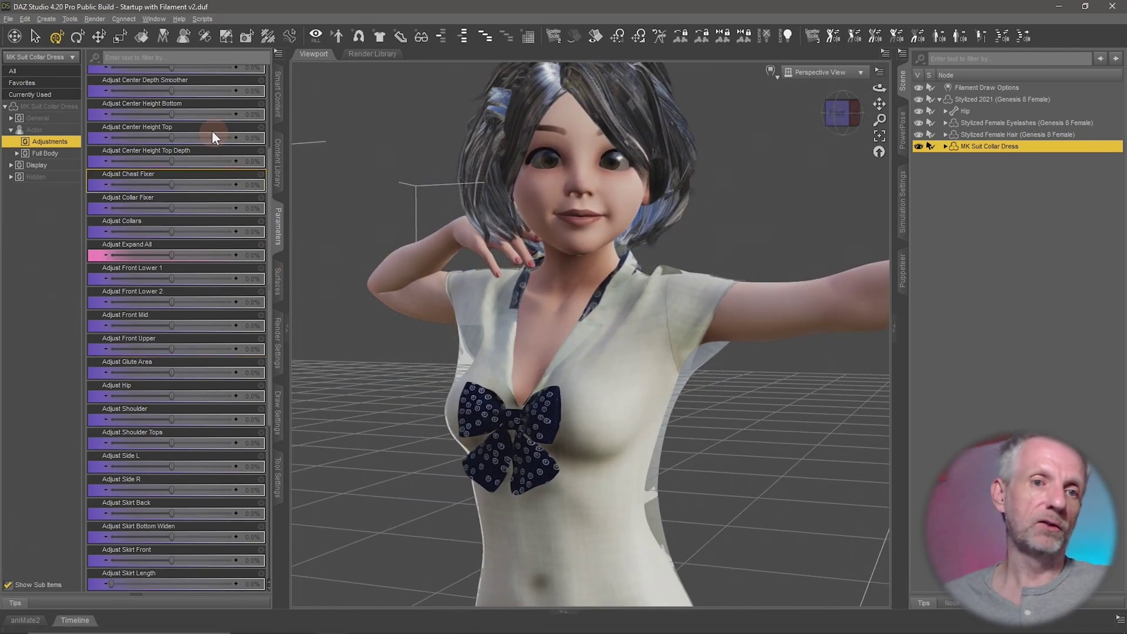
{"action": "left_click", "coordinate": [212, 57]}
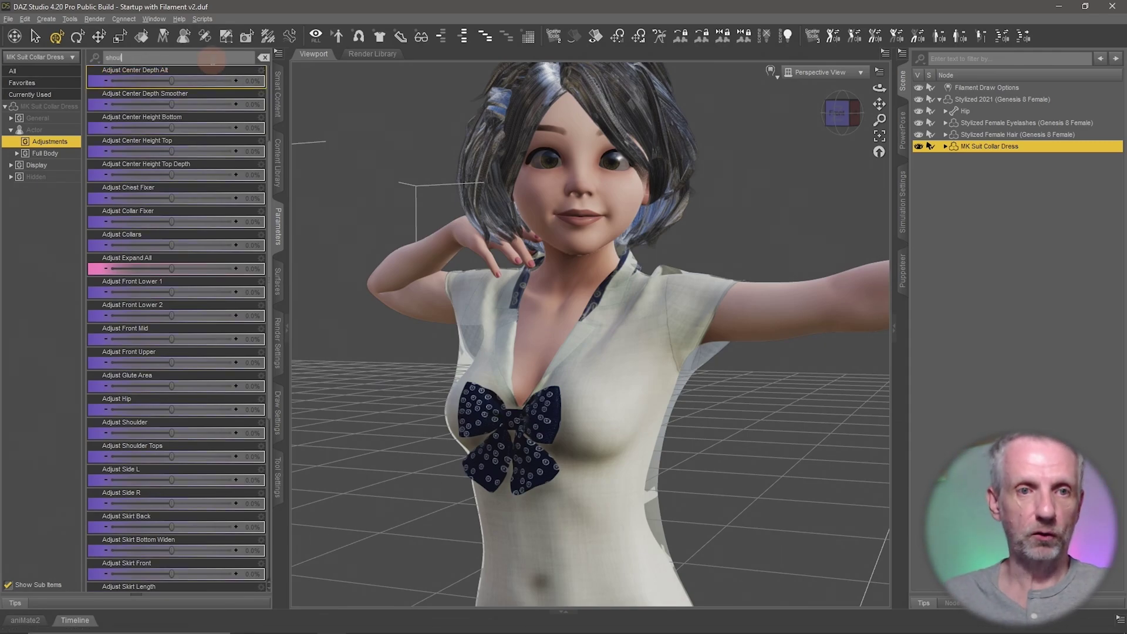
Try the dress's Adjust Shoulder morph at 100% and reset it to its default.
{"action": "left_click", "coordinate": [172, 81]}
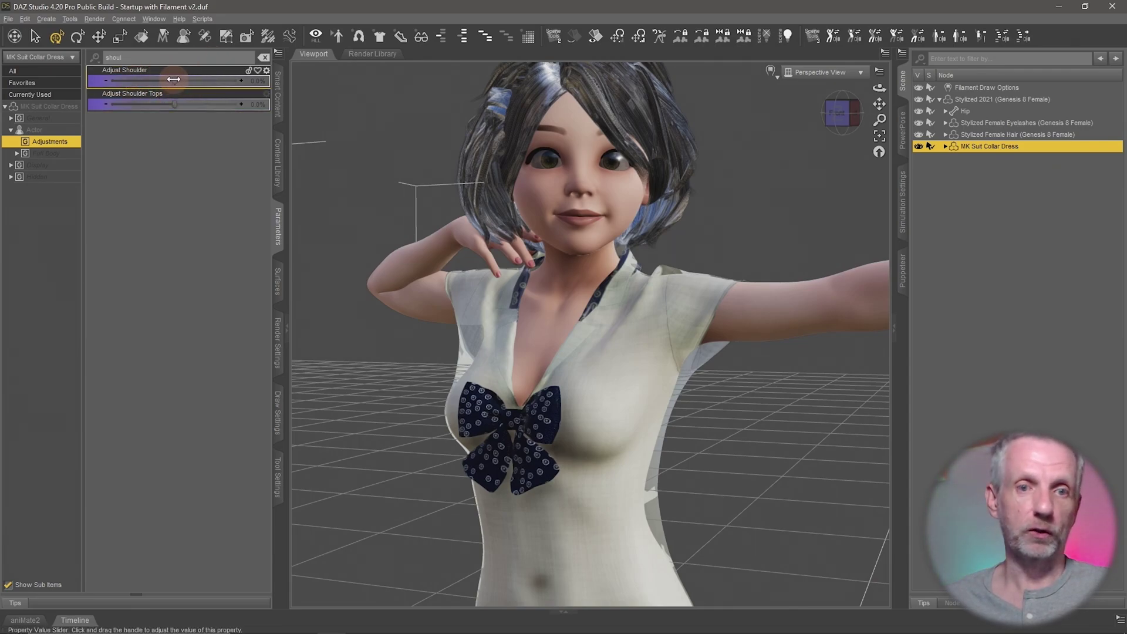
{"action": "left_click_drag", "start_coordinate": [174, 80], "coordinate": [241, 84]}
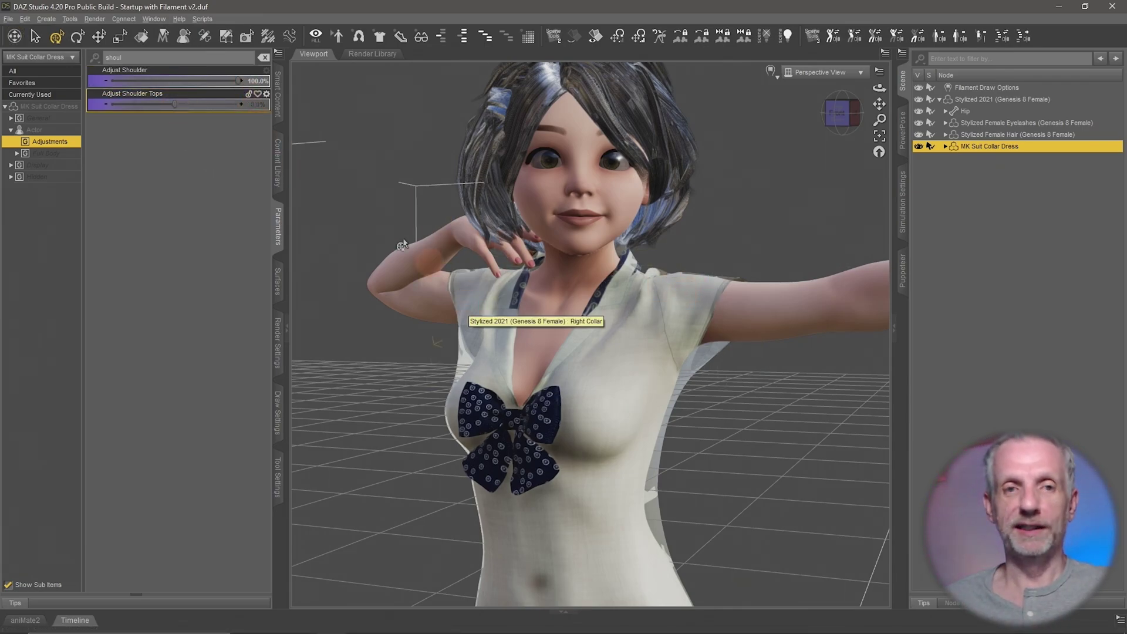
{"action": "left_click", "coordinate": [220, 83], "text": "alt"}
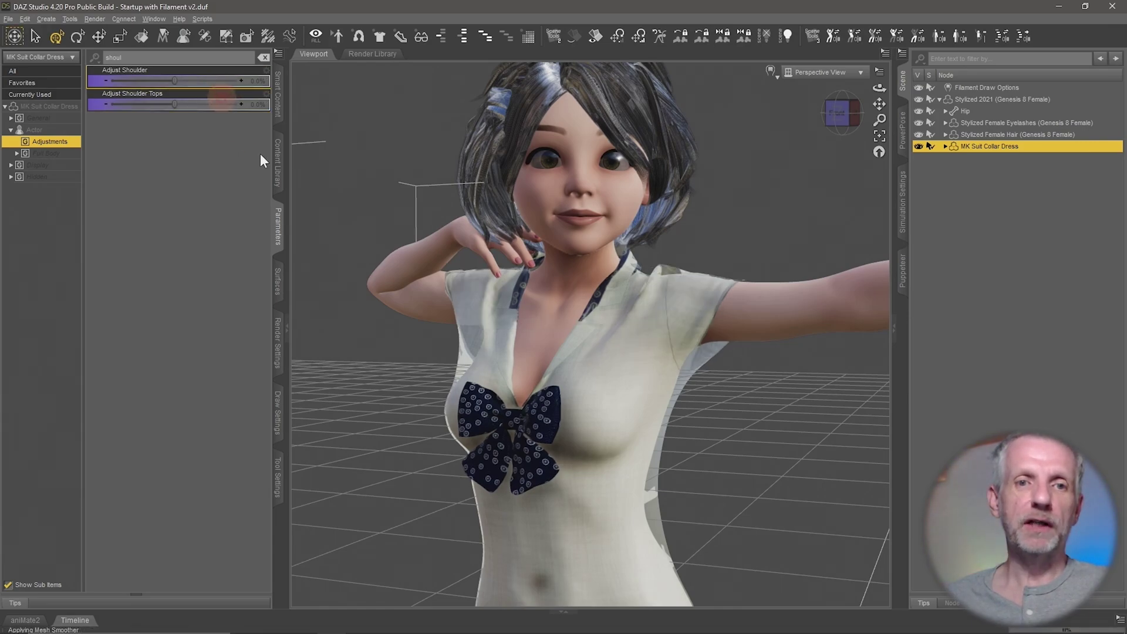
Try the Fresh Beauty Female Base 13 pose with the dress selected and undo it.
{"action": "scroll", "coordinate": [468, 347], "scroll_direction": "down", "scroll_amount": 5}
{"action": "middle_click_drag", "start_coordinate": [467, 346], "coordinate": [470, 345]}
{"action": "scroll", "coordinate": [469, 346], "scroll_direction": "down", "scroll_amount": 1}
{"action": "scroll", "coordinate": [469, 350], "scroll_direction": "down", "scroll_amount": 3}
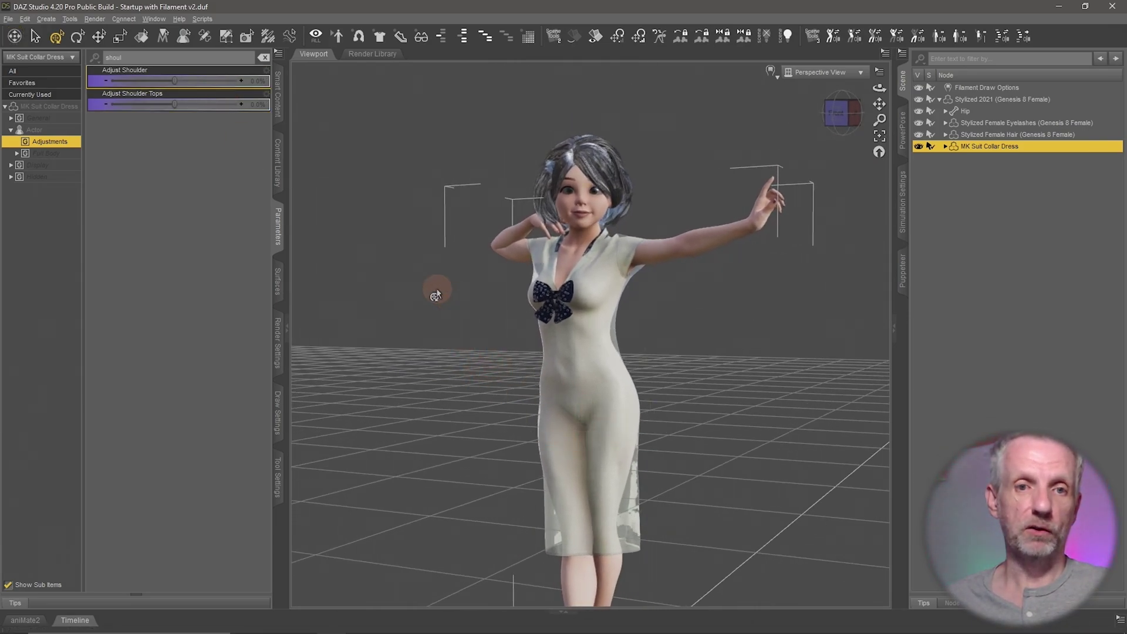
{"action": "left_click", "coordinate": [276, 98]}
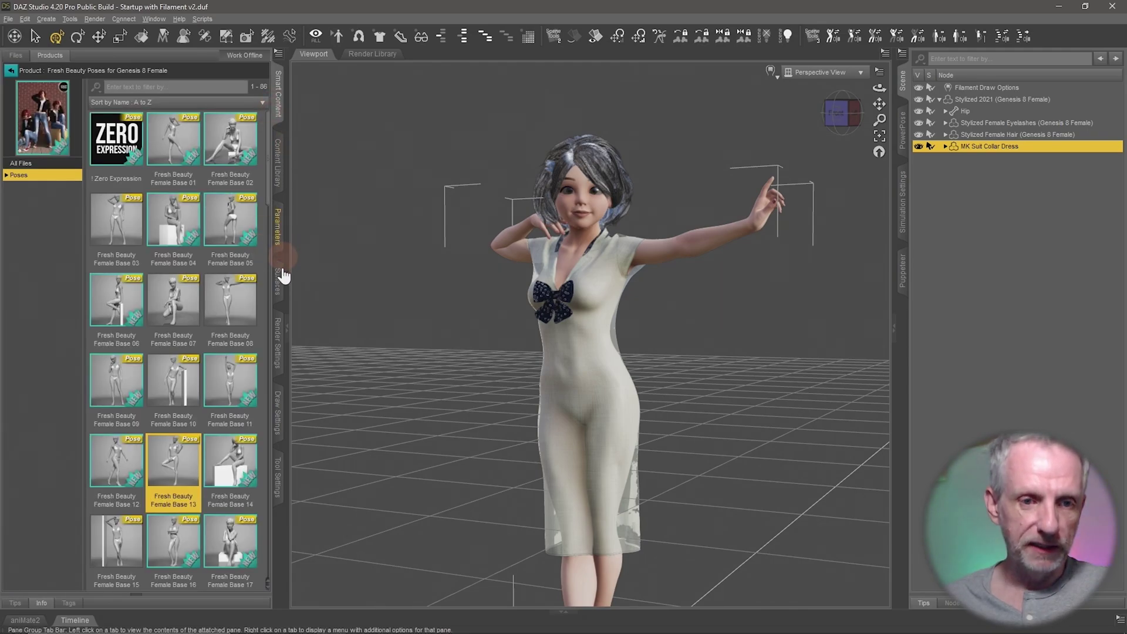
{"action": "double_click", "coordinate": [194, 468]}
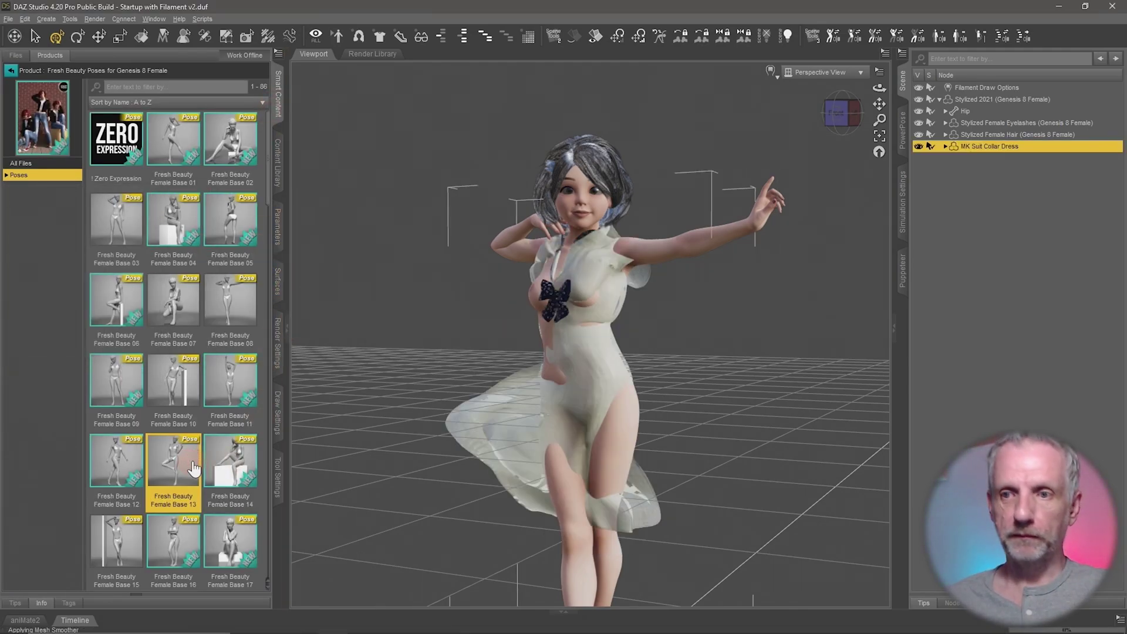
{"action": "mouse_move", "coordinate": [761, 483]}
{"action": "middle_mouse_down"}
{"action": "mouse_move", "coordinate": [743, 481]}
{"action": "mouse_move", "coordinate": [760, 482]}
{"action": "middle_mouse_up"}
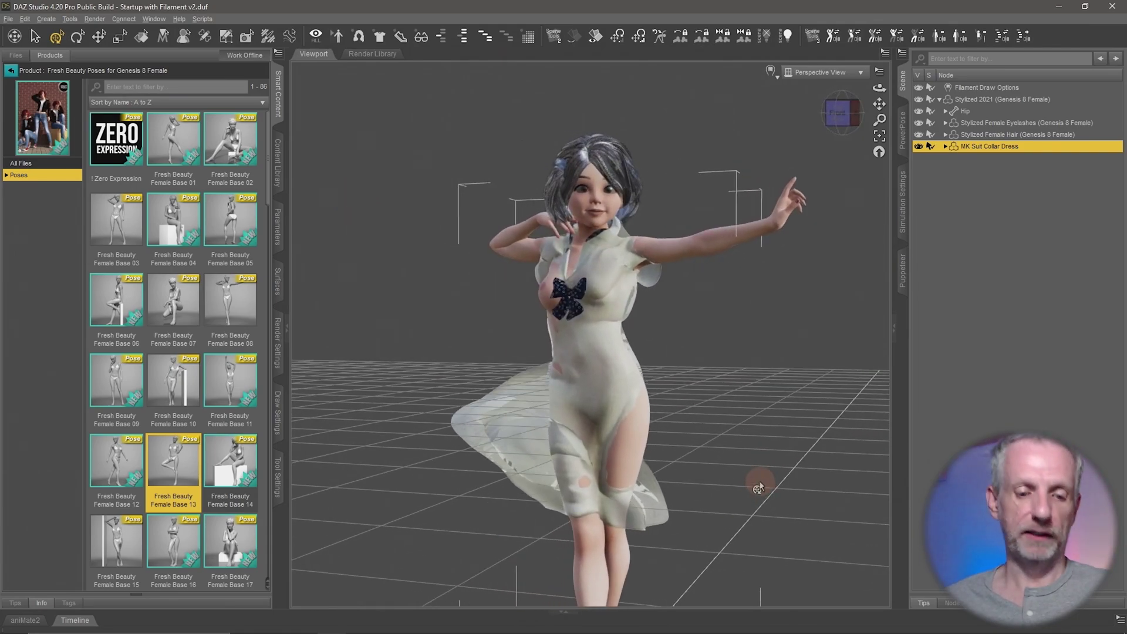
{"action": "key", "text": "ctrl+z"}
Select the Stylized 2021 figure and try the Fresh Beauty Female Base 13 pose on it, checking the skirt from the side.
{"action": "left_click", "coordinate": [997, 99]}
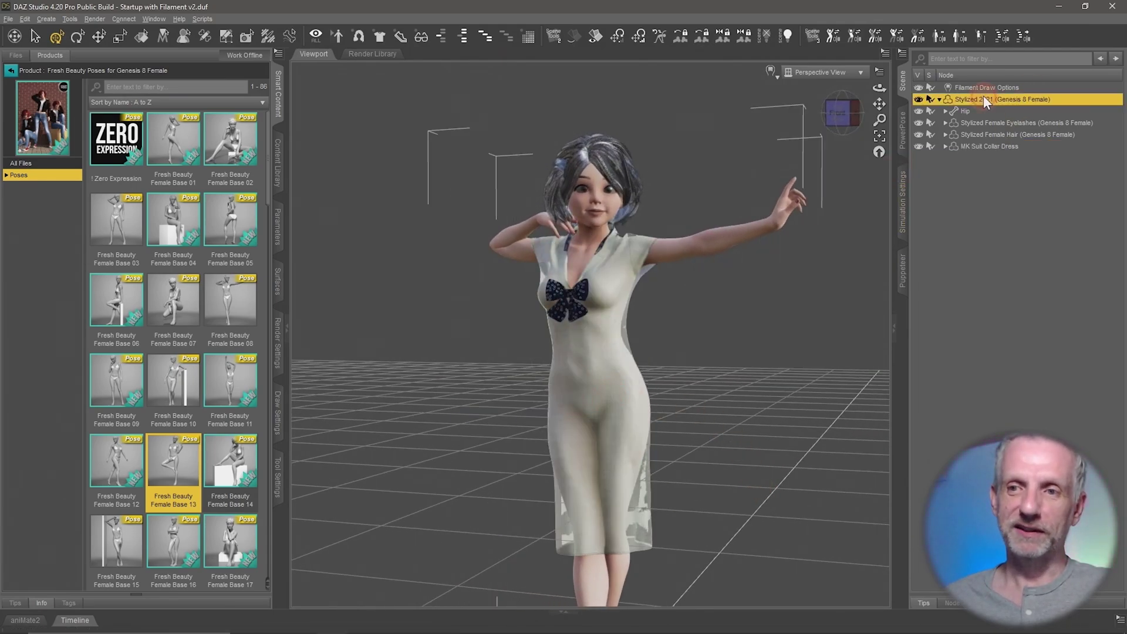
{"action": "left_click_drag", "start_coordinate": [172, 467], "coordinate": [546, 594]}
{"action": "left_click_drag", "start_coordinate": [447, 397], "coordinate": [448, 397], "text": "alt"}
{"action": "left_click_drag", "start_coordinate": [585, 588], "coordinate": [562, 527], "text": "alt"}
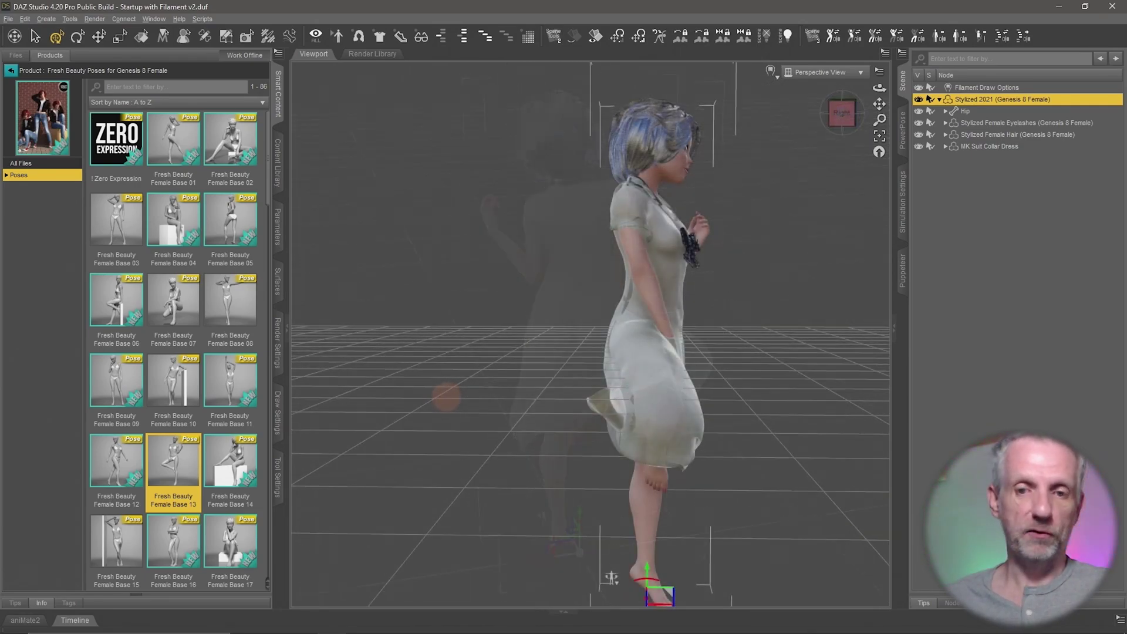
{"action": "left_click_drag", "start_coordinate": [446, 398], "coordinate": [448, 397], "text": "alt"}
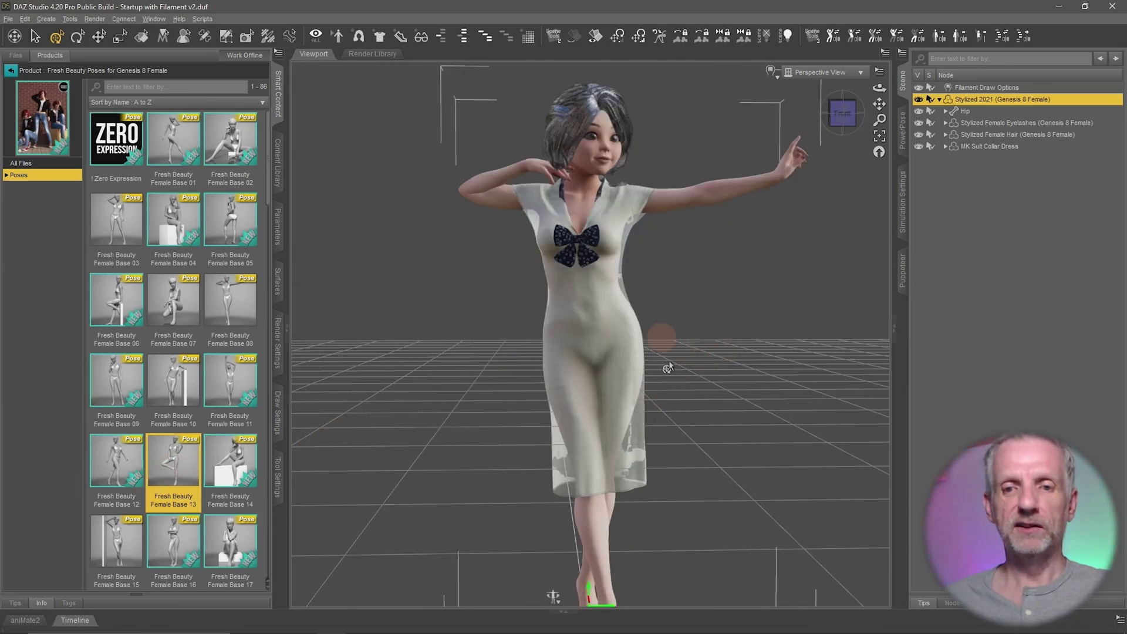
Clear the existing dForce simulation from the dress.
{"action": "left_click_drag", "start_coordinate": [662, 336], "coordinate": [801, 290], "text": "alt"}
{"action": "left_click", "coordinate": [903, 212]}
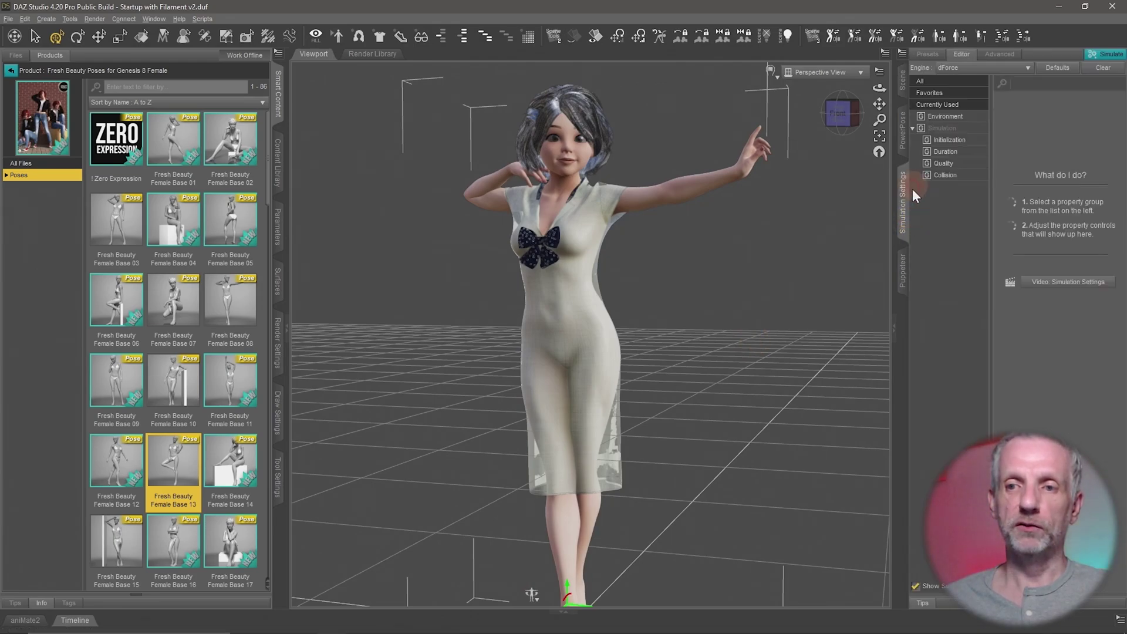
{"action": "left_click", "coordinate": [1103, 69]}
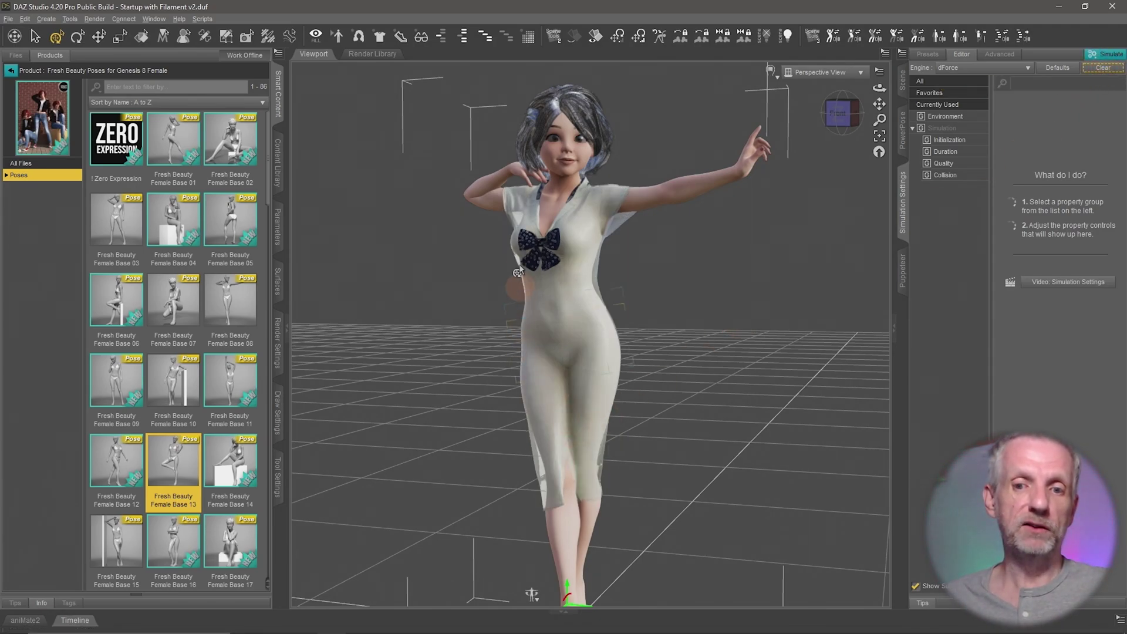
{"action": "mouse_move", "coordinate": [707, 381]}
{"action": "middle_mouse_down"}
{"action": "mouse_move", "coordinate": [686, 377]}
{"action": "mouse_move", "coordinate": [709, 377]}
{"action": "middle_mouse_up"}
{"action": "left_click_drag", "start_coordinate": [709, 378], "coordinate": [655, 409], "text": "alt"}
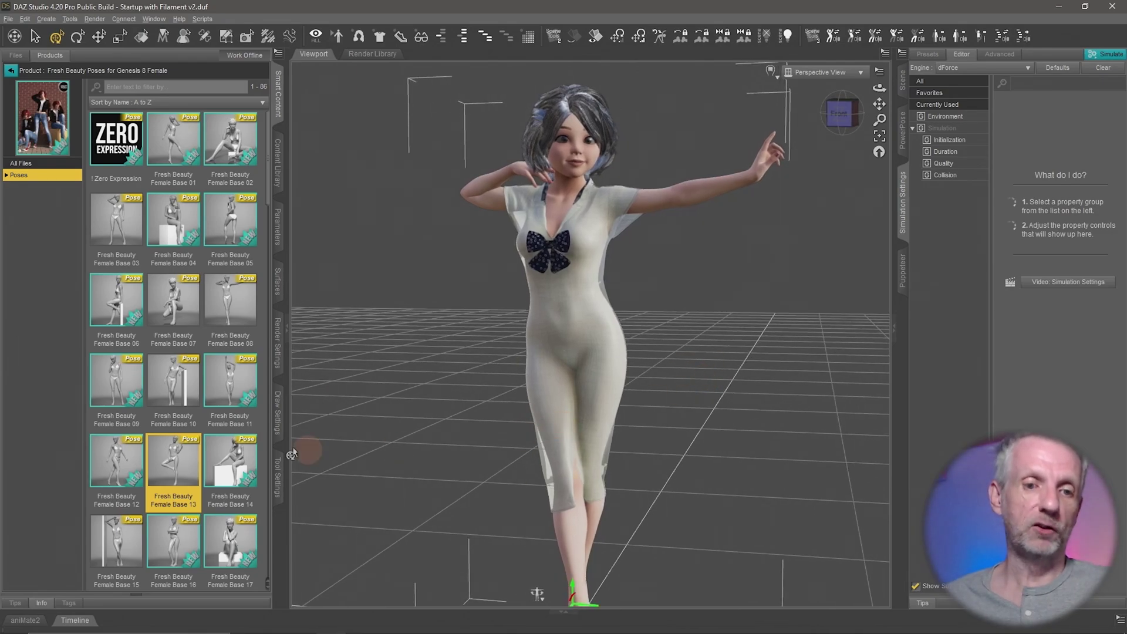
Apply the Fresh Beauty Female Base 13 pose to the figure and run the dForce simulation on the scene.
{"action": "double_click", "coordinate": [177, 465]}
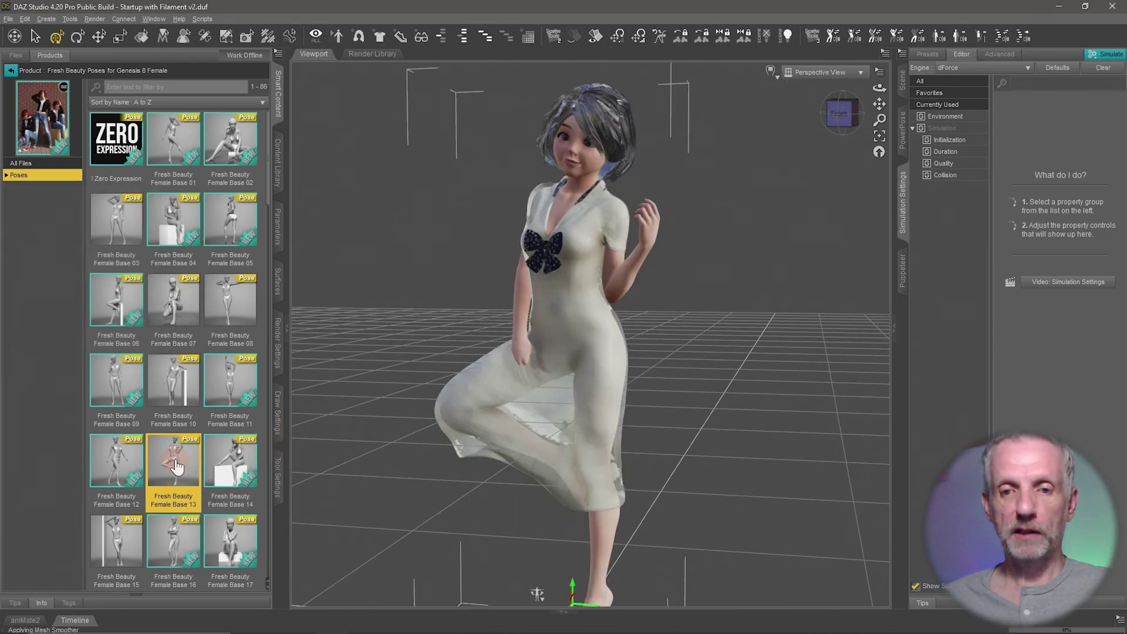
{"action": "left_click_drag", "start_coordinate": [476, 392], "coordinate": [478, 402], "text": "alt"}
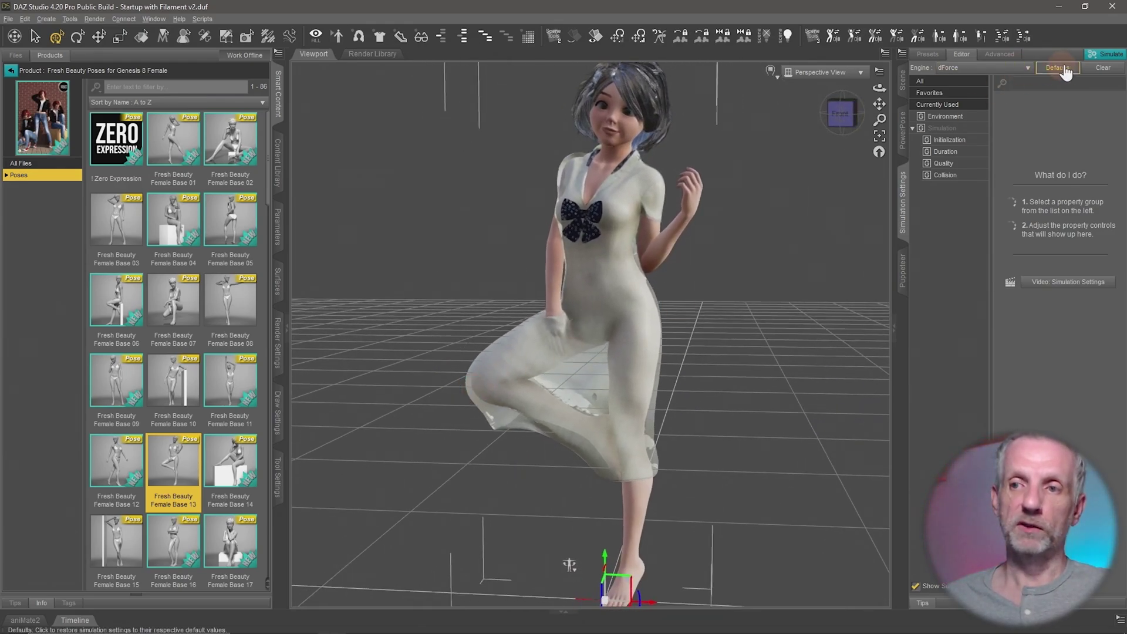
{"action": "left_click", "coordinate": [1101, 59]}
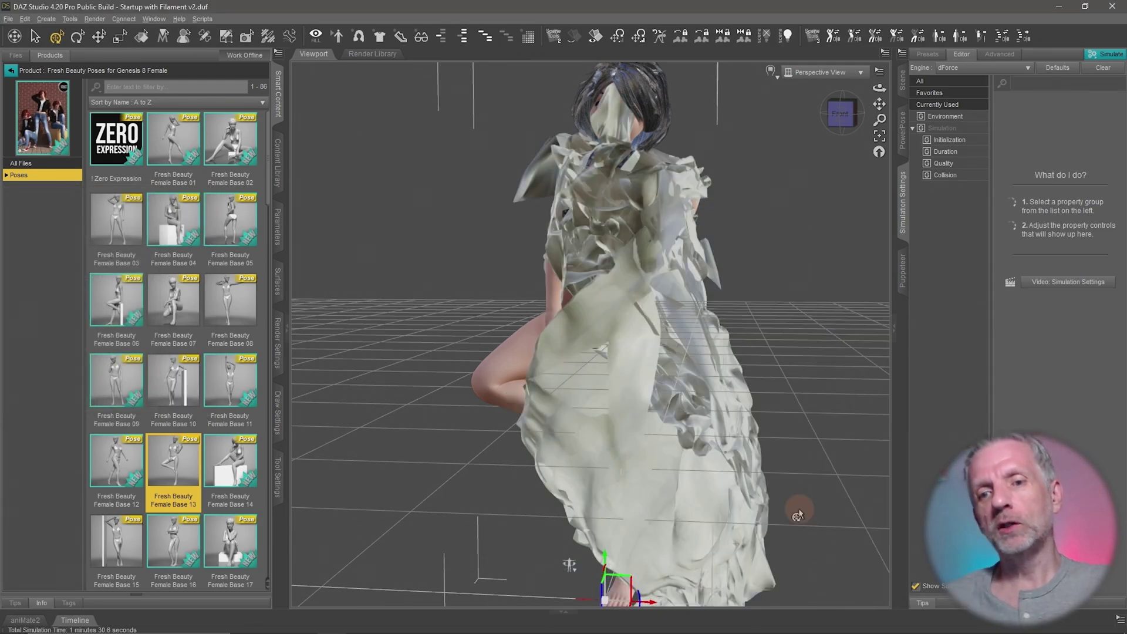
Examine the simulated dress from both sides and the front.
{"action": "mouse_move", "coordinate": [679, 440]}
{"action": "middle_mouse_down"}
{"action": "mouse_move", "coordinate": [667, 441]}
{"action": "mouse_move", "coordinate": [682, 441]}
{"action": "middle_mouse_up"}
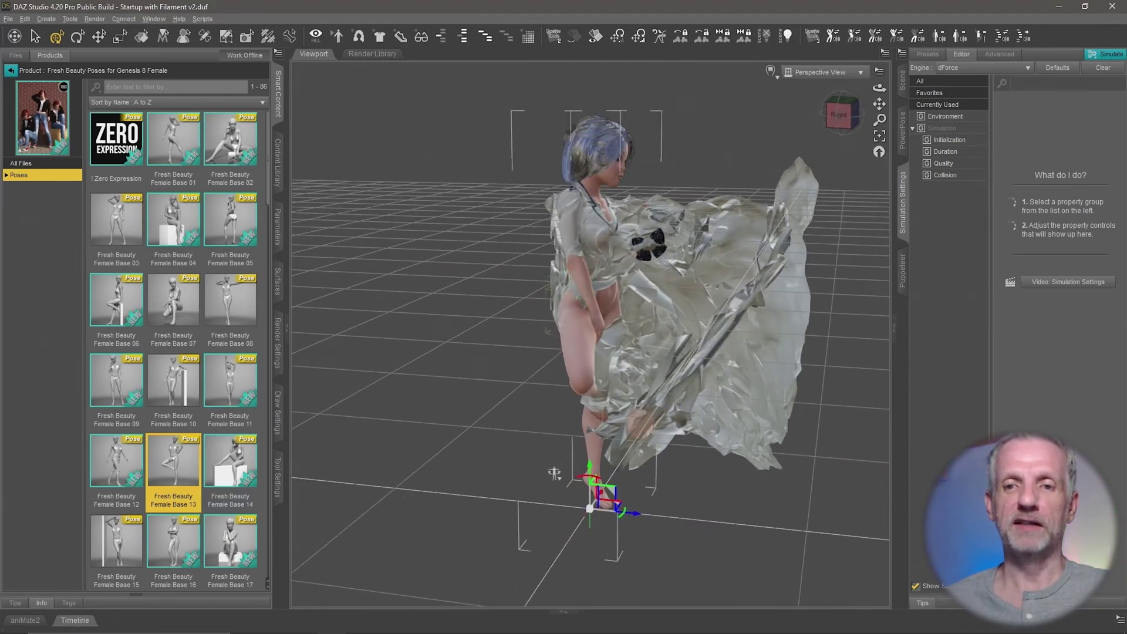
{"action": "middle_click_drag", "start_coordinate": [550, 473], "coordinate": [588, 485]}
{"action": "left_click_drag", "start_coordinate": [588, 485], "coordinate": [639, 429], "text": "alt"}
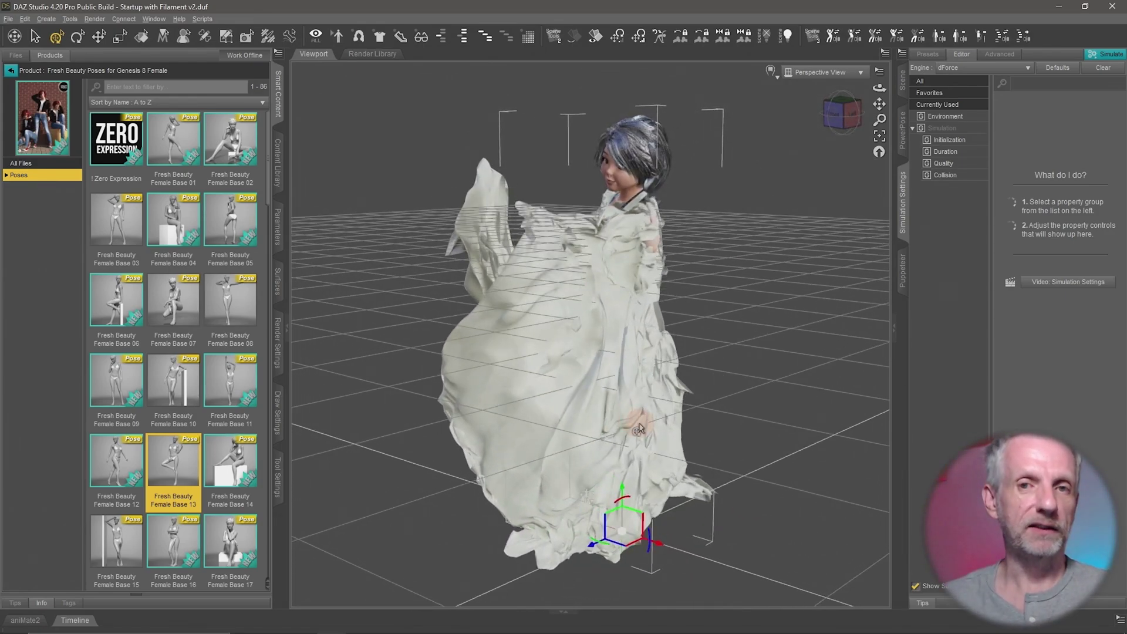
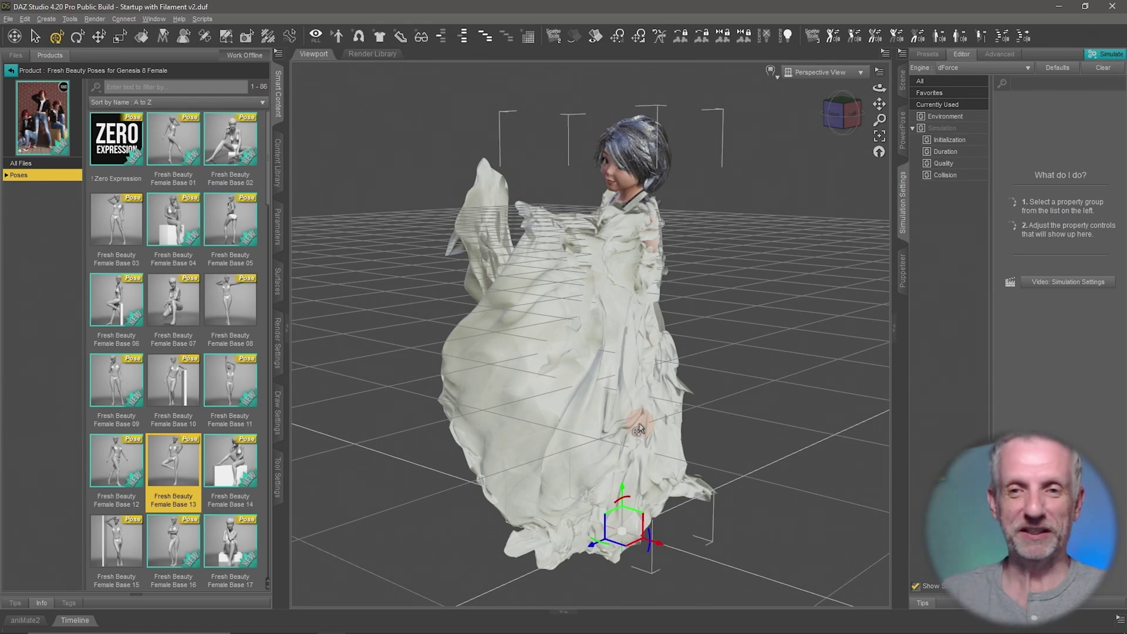
{"action": "middle_click_drag", "start_coordinate": [567, 340], "coordinate": [655, 334]}
{"action": "mouse_move", "coordinate": [783, 191]}
{"action": "middle_mouse_down"}
{"action": "mouse_move", "coordinate": [810, 193]}
{"action": "mouse_move", "coordinate": [774, 204]}
{"action": "middle_mouse_up"}
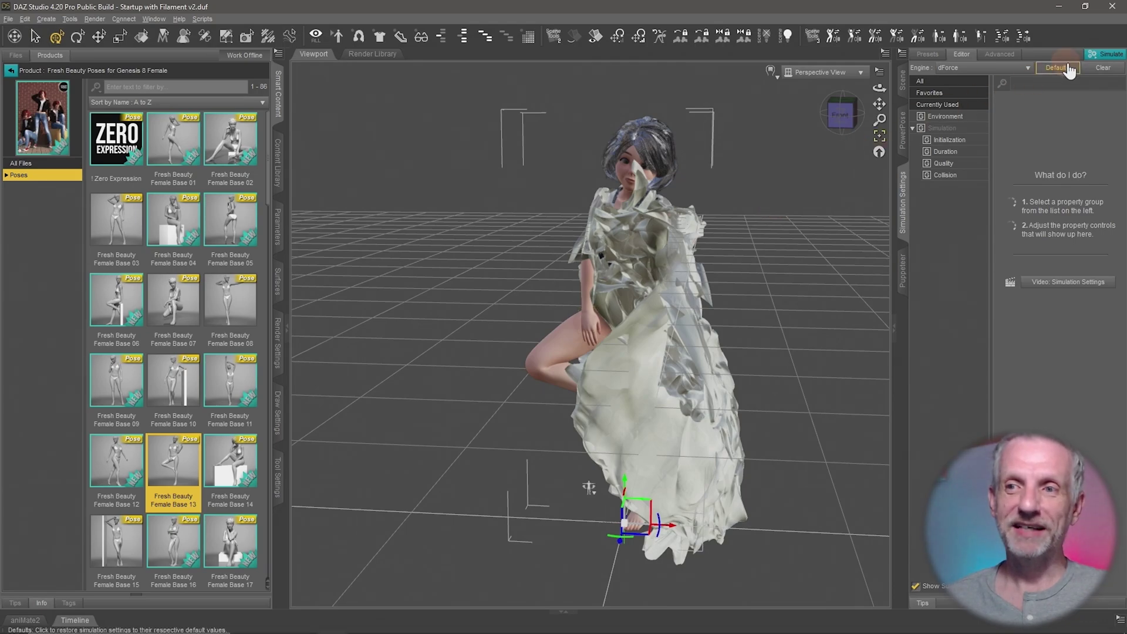
Clear the simulation and inspect where the figure's right hand and arm meet the dress.
{"action": "left_click", "coordinate": [1103, 68]}
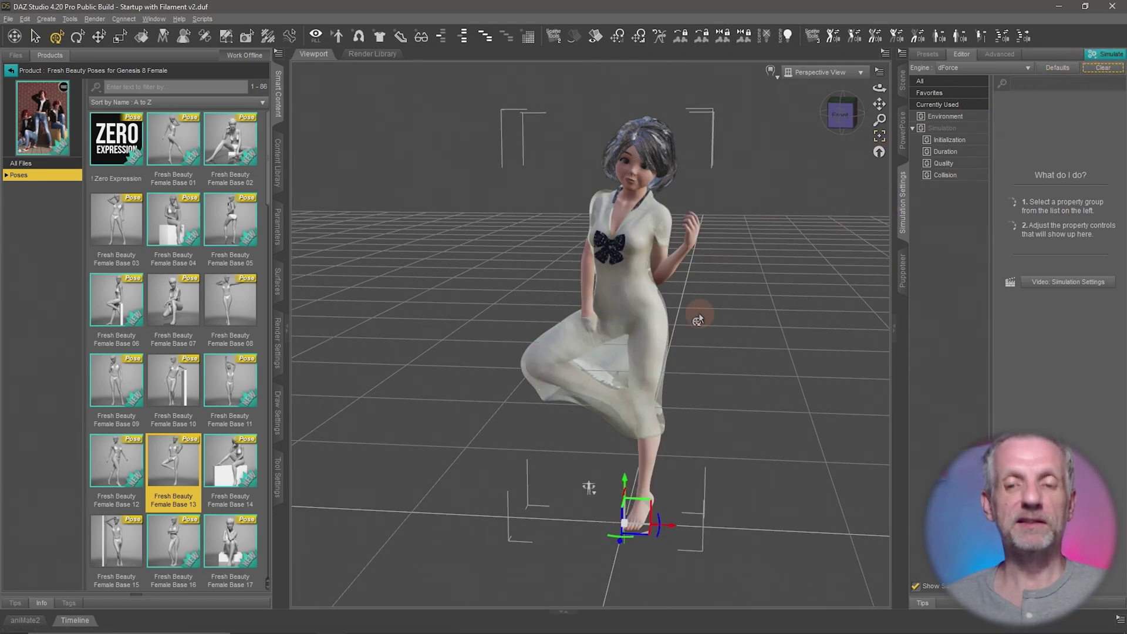
{"action": "scroll", "coordinate": [692, 307], "scroll_direction": "down", "scroll_amount": 1}
{"action": "scroll", "coordinate": [691, 306], "scroll_direction": "up", "scroll_amount": 5}
{"action": "middle_click_drag", "start_coordinate": [691, 306], "coordinate": [644, 411]}
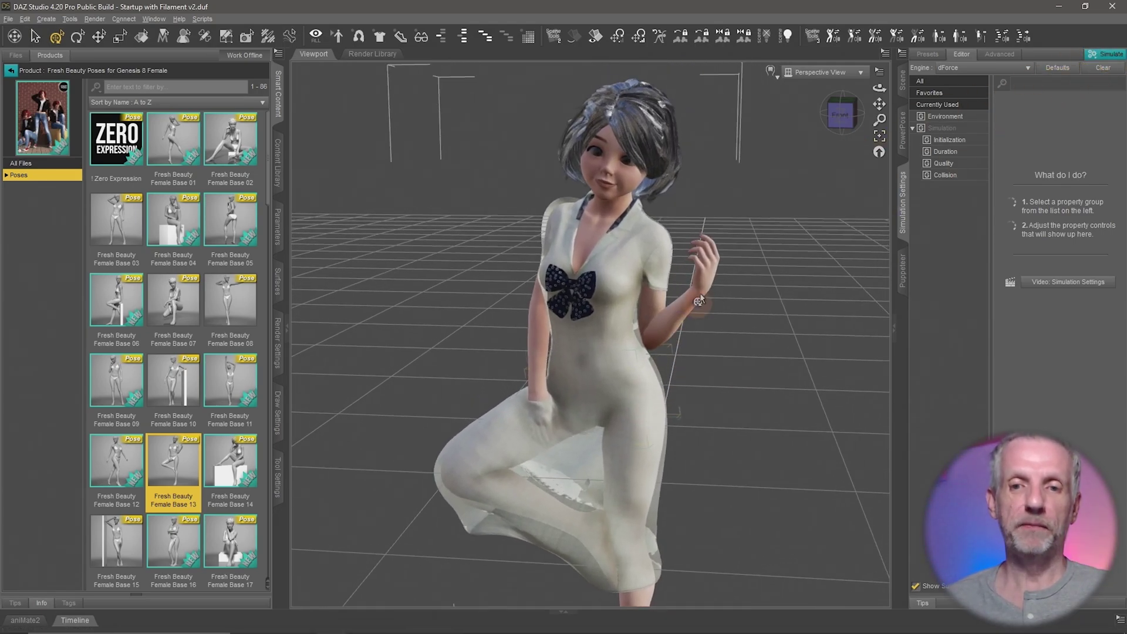
{"action": "scroll", "coordinate": [684, 294], "scroll_direction": "up", "scroll_amount": 3}
{"action": "middle_click_drag", "start_coordinate": [683, 270], "coordinate": [799, 281]}
{"action": "middle_click_drag", "start_coordinate": [665, 294], "coordinate": [664, 298]}
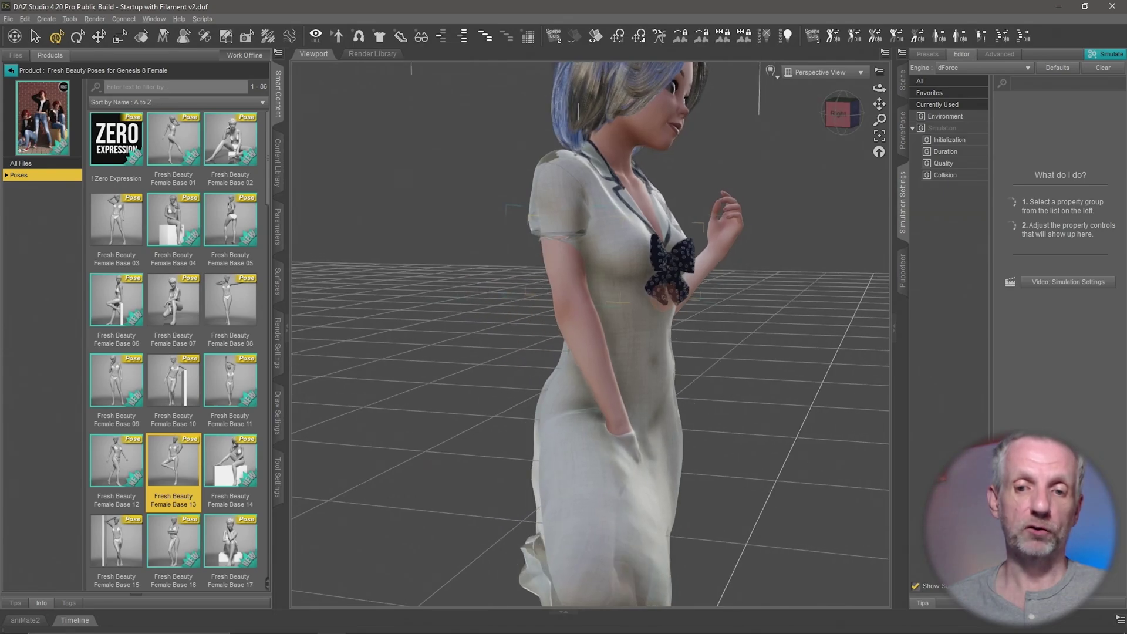
Reposition the figure's right arm with PowerPose so the hand comes out of the thigh and dress.
{"action": "left_click", "coordinate": [597, 345]}
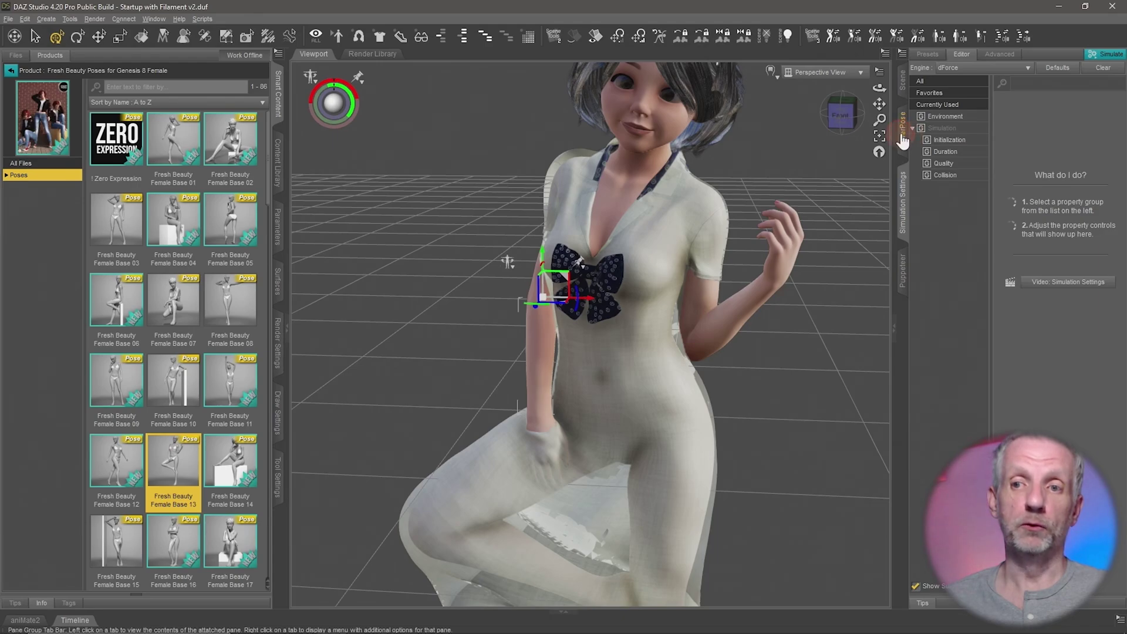
{"action": "left_click", "coordinate": [903, 134]}
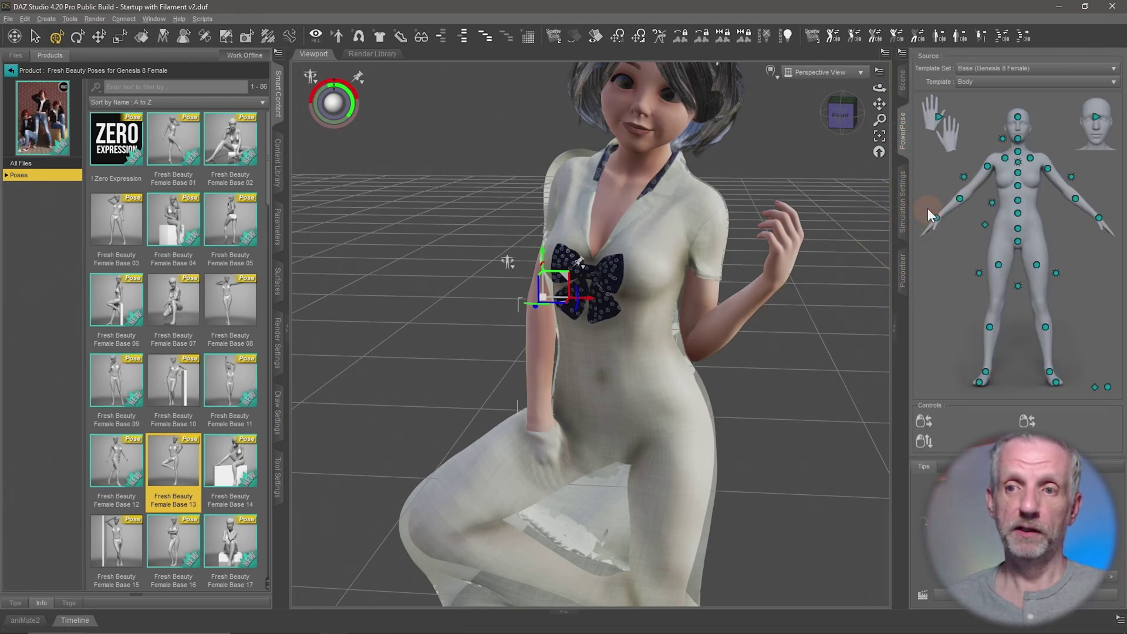
{"action": "left_click_drag", "start_coordinate": [962, 178], "coordinate": [977, 199]}
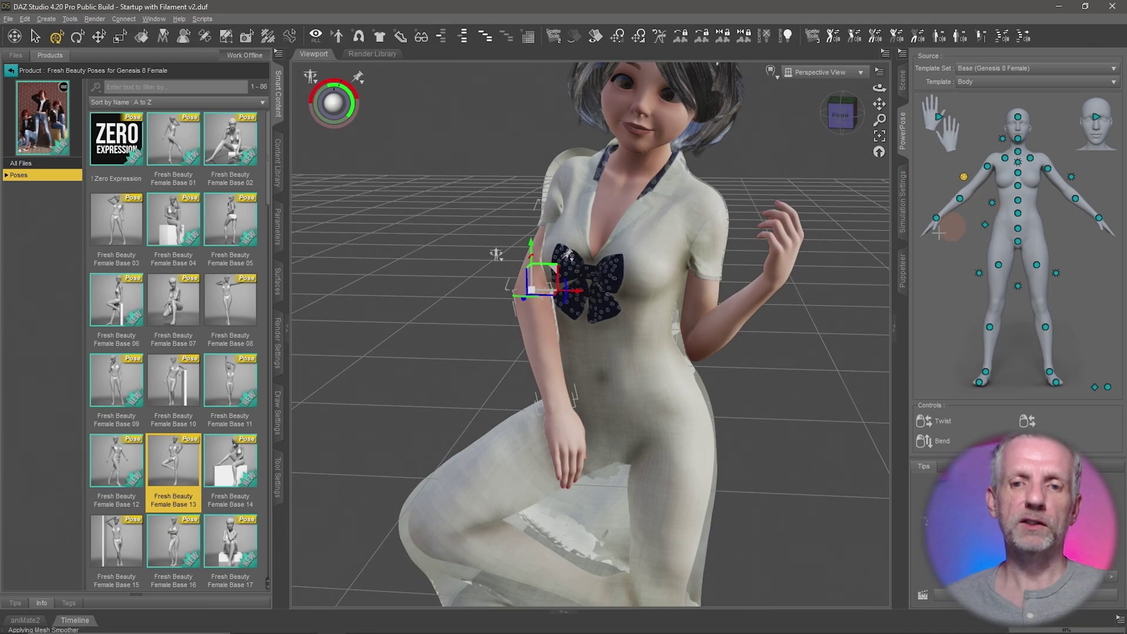
{"action": "middle_click_drag", "start_coordinate": [756, 306], "coordinate": [764, 307]}
{"action": "left_click_drag", "start_coordinate": [762, 306], "coordinate": [722, 267], "text": "alt"}
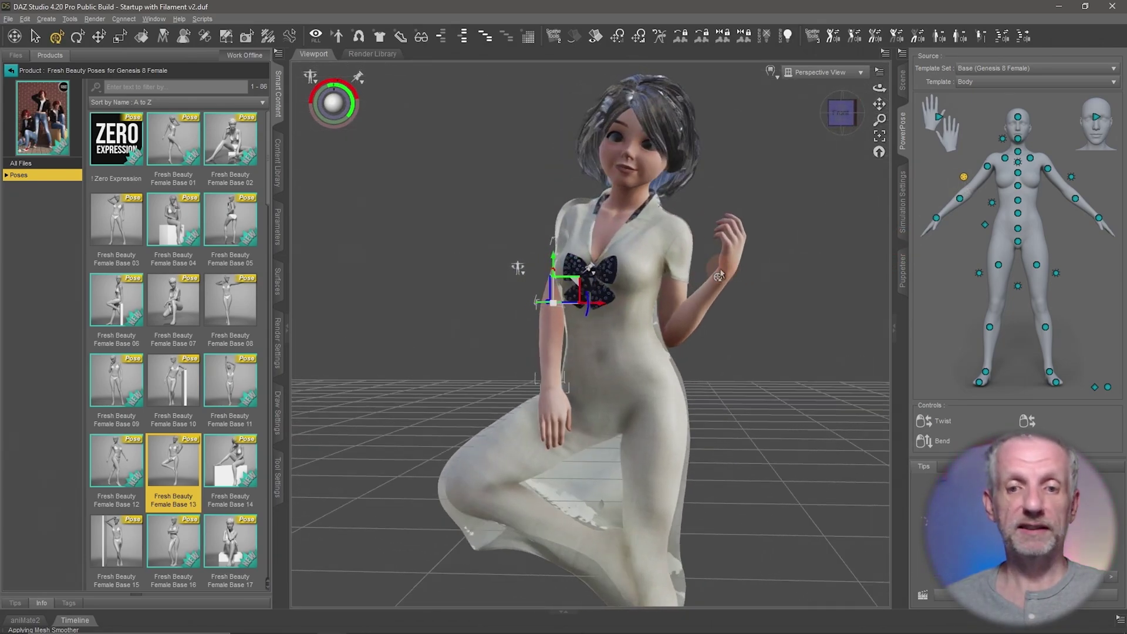
Try simulating the dress with the repositioned hand, cancelling the run partway and clearing its result.
{"action": "scroll", "coordinate": [722, 268], "scroll_direction": "down", "scroll_amount": 3}
{"action": "right_click_drag", "start_coordinate": [720, 268], "coordinate": [720, 268], "text": "alt"}
{"action": "left_click_drag", "start_coordinate": [720, 268], "coordinate": [720, 267], "text": "alt"}
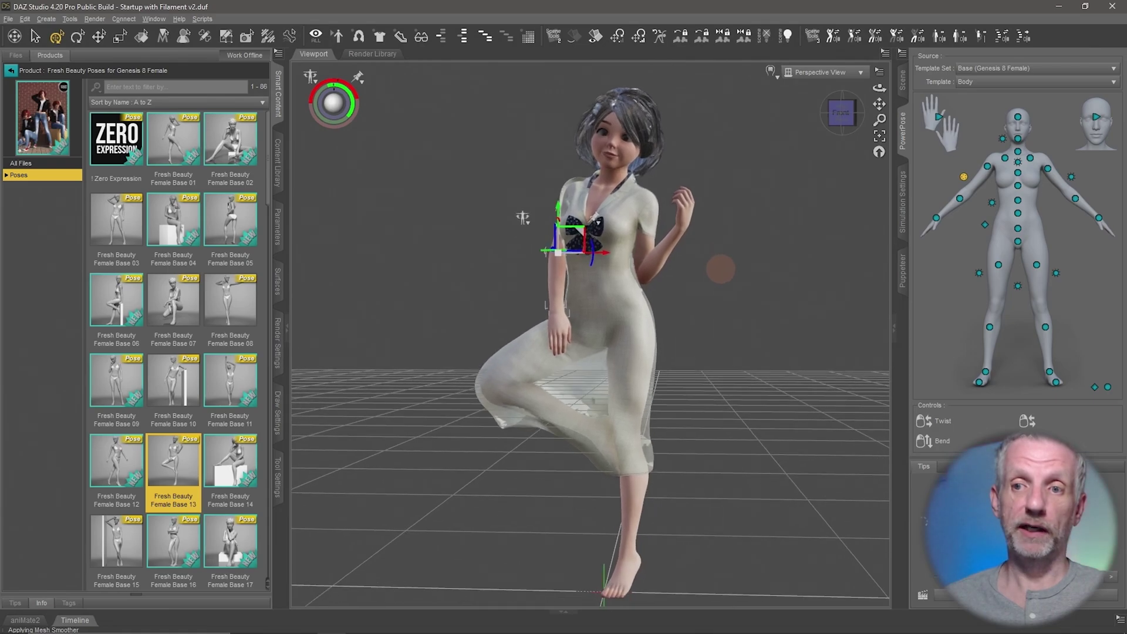
{"action": "left_click", "coordinate": [904, 226]}
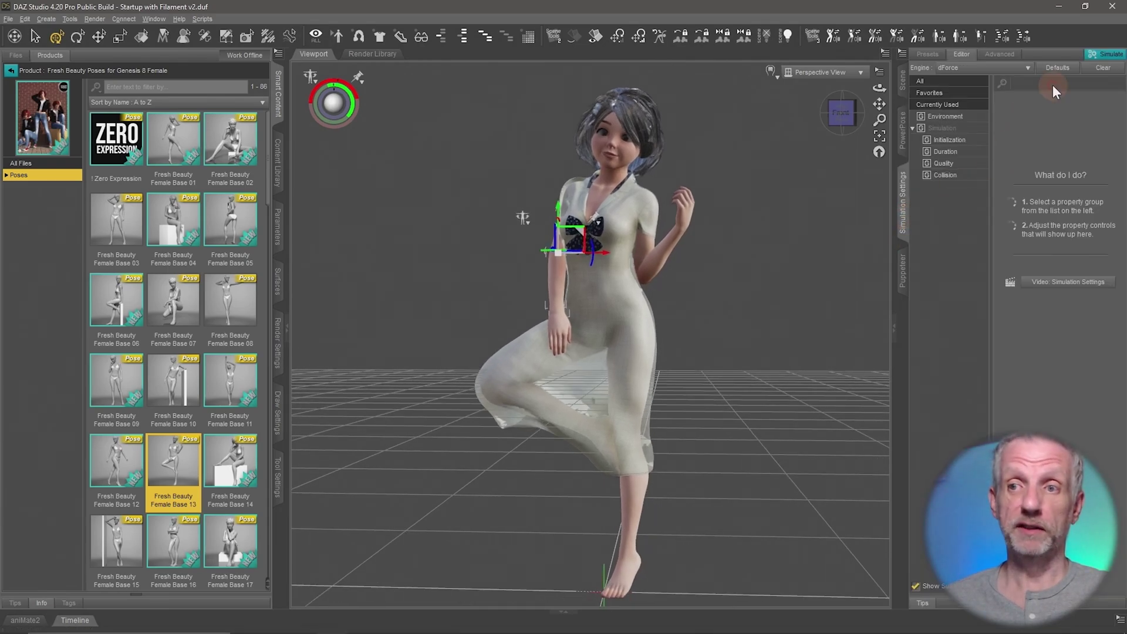
{"action": "left_click", "coordinate": [1095, 57]}
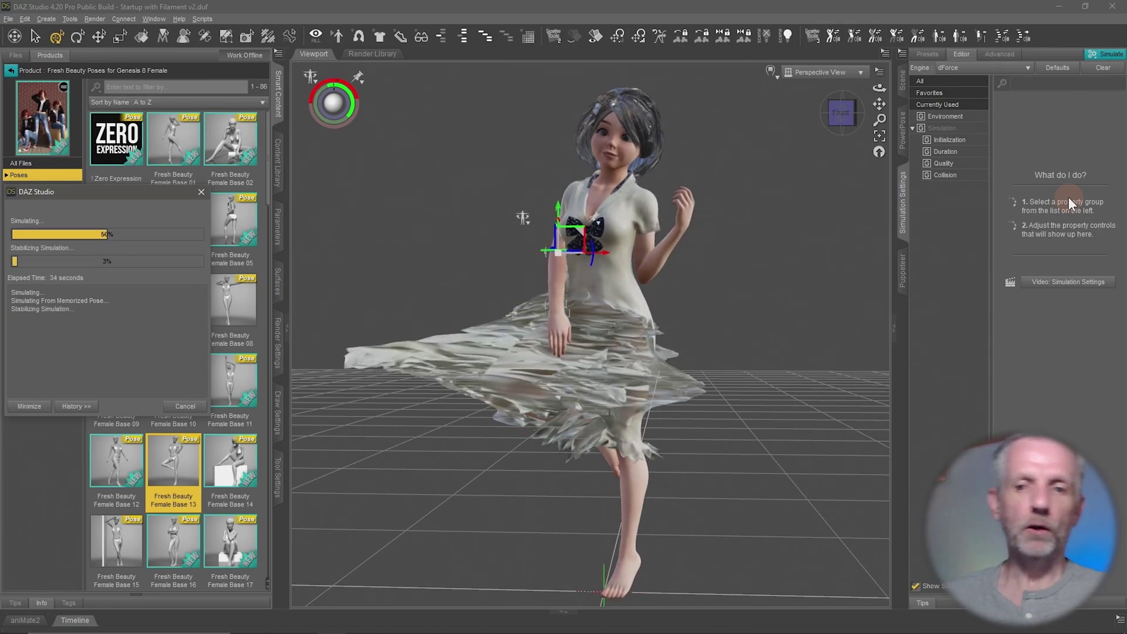
{"action": "left_click", "coordinate": [184, 406]}
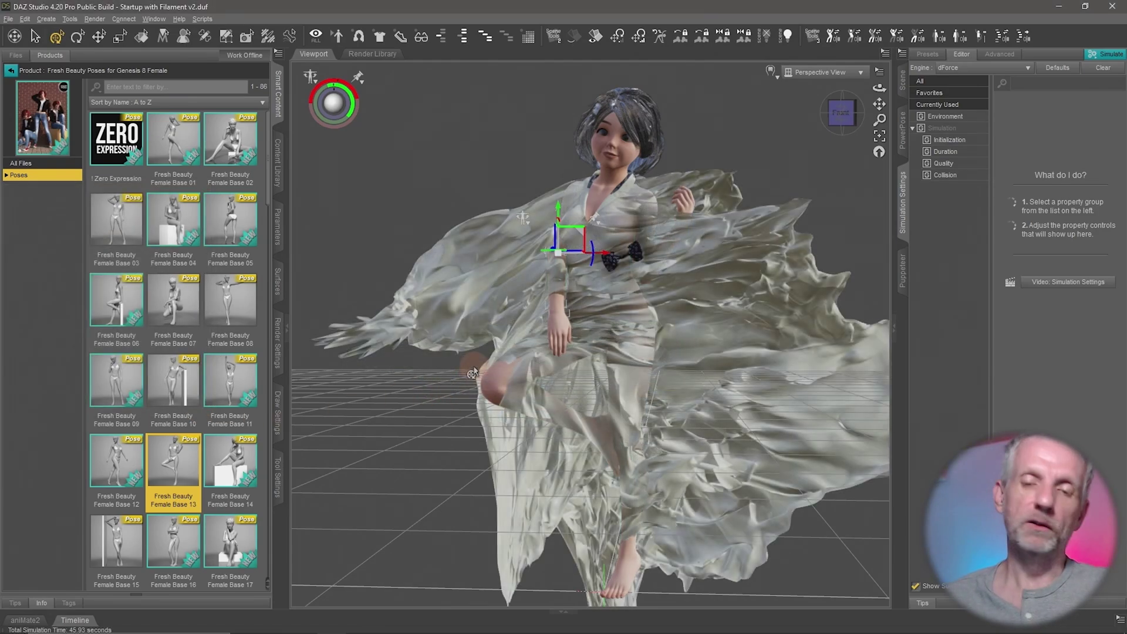
{"action": "middle_click_drag", "start_coordinate": [478, 340], "coordinate": [478, 338]}
{"action": "scroll", "coordinate": [477, 340], "scroll_direction": "up", "scroll_amount": 4}
{"action": "left_click", "coordinate": [1103, 68]}
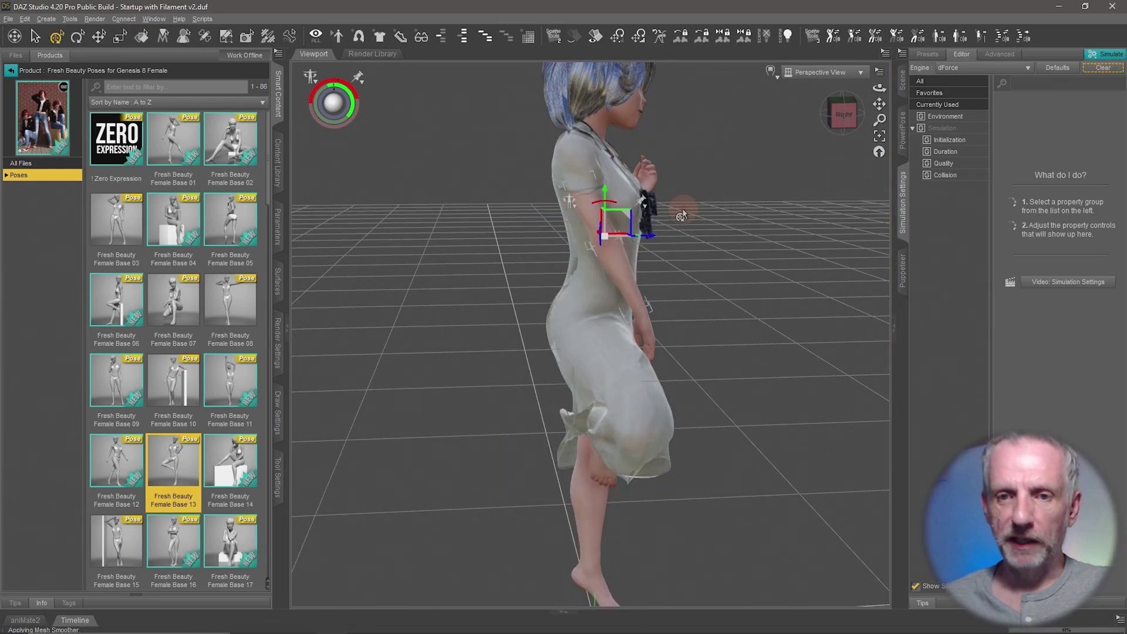
Swing the figure's right upper arm backward at the shoulder with PowerPose, away from the body and dress.
{"action": "middle_click_drag", "start_coordinate": [682, 209], "coordinate": [645, 248]}
{"action": "scroll", "coordinate": [640, 249], "scroll_direction": "up", "scroll_amount": 4}
{"action": "middle_click_drag", "start_coordinate": [538, 127], "coordinate": [540, 121]}
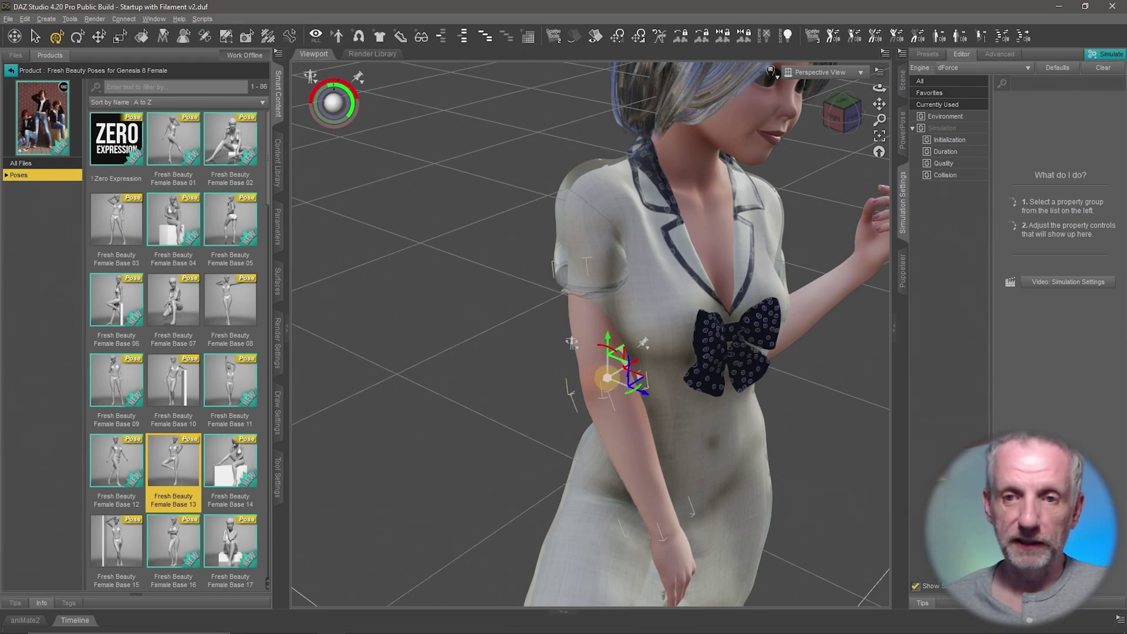
{"action": "left_click_drag", "start_coordinate": [594, 340], "coordinate": [626, 417], "text": "alt"}
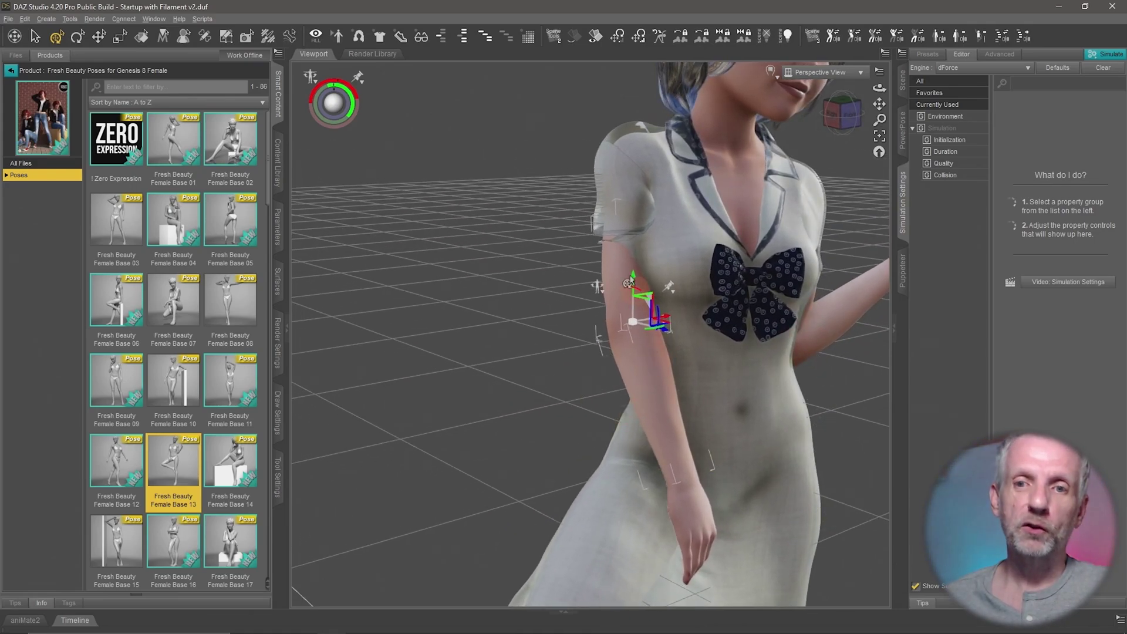
{"action": "left_click", "coordinate": [903, 141]}
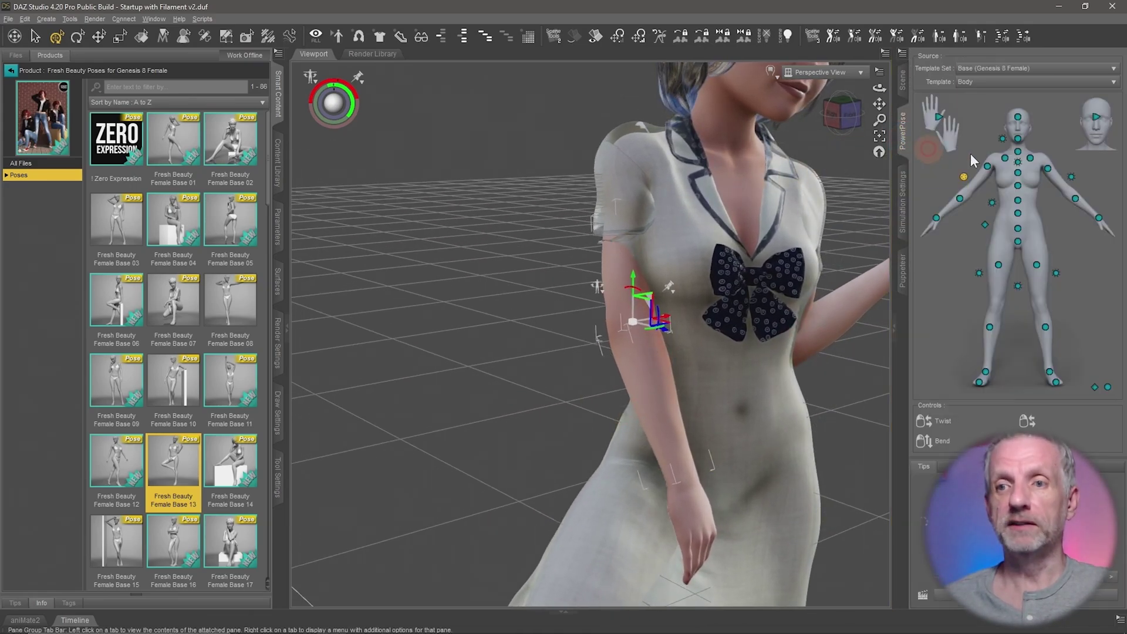
{"action": "left_click_drag", "start_coordinate": [1005, 166], "coordinate": [955, 143]}
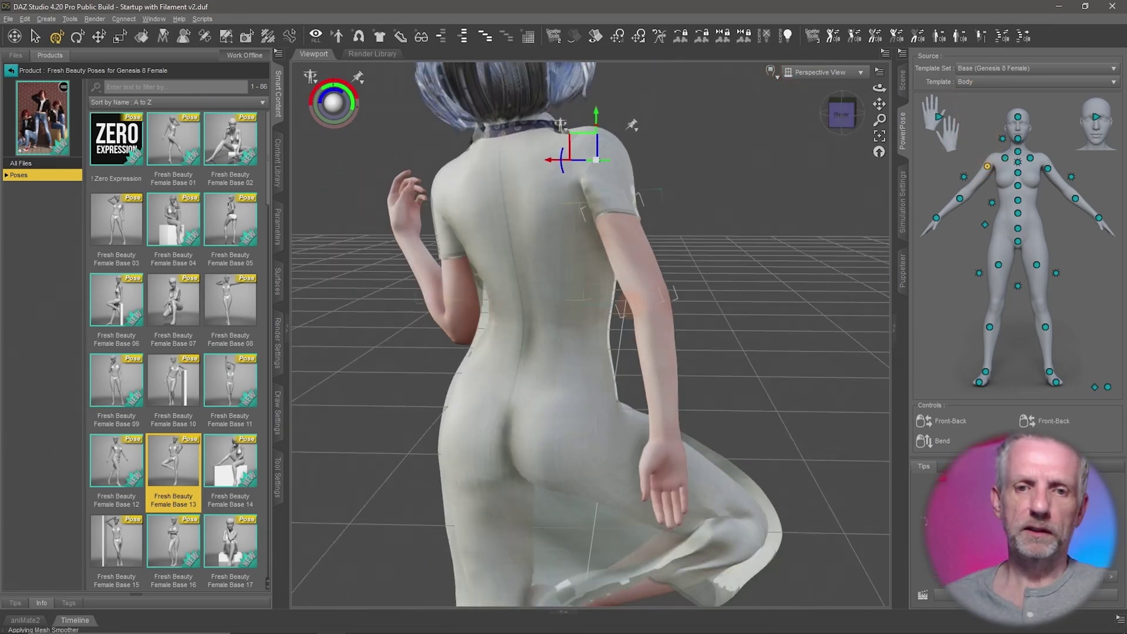
Check the right arm's clearance from the dress from the back and front, and clear the dForce simulation.
{"action": "middle_click_drag", "start_coordinate": [632, 307], "coordinate": [643, 309]}
{"action": "scroll", "coordinate": [643, 310], "scroll_direction": "up", "scroll_amount": 4}
{"action": "scroll", "coordinate": [643, 310], "scroll_direction": "down", "scroll_amount": 6}
{"action": "scroll", "coordinate": [643, 310], "scroll_direction": "down", "scroll_amount": 2}
{"action": "left_click_drag", "start_coordinate": [641, 311], "coordinate": [651, 316], "text": "alt"}
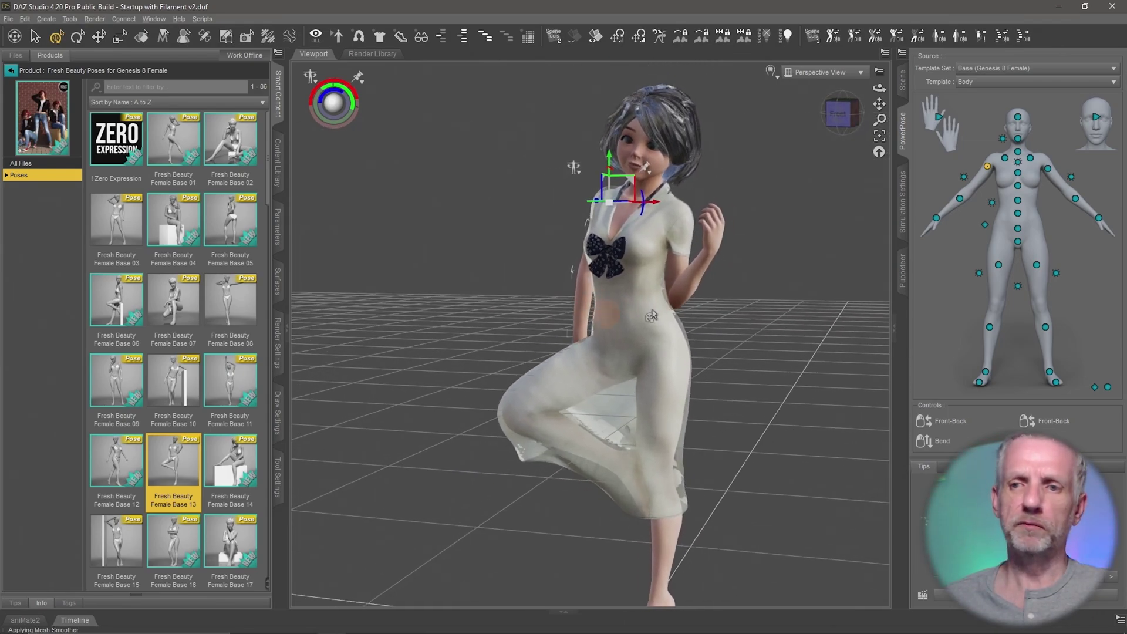
{"action": "left_click", "coordinate": [901, 223]}
{"action": "left_click", "coordinate": [1096, 71]}
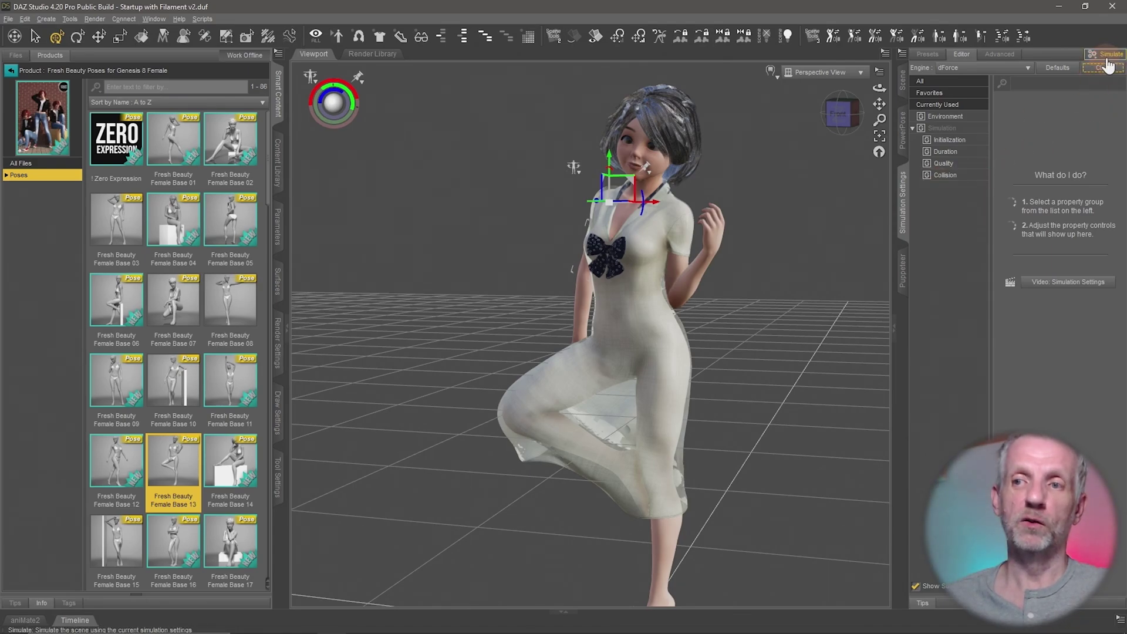
Run the dForce simulation on the dress with the repositioned arm, and check the drape from the back and front.
{"action": "left_click", "coordinate": [1109, 57]}
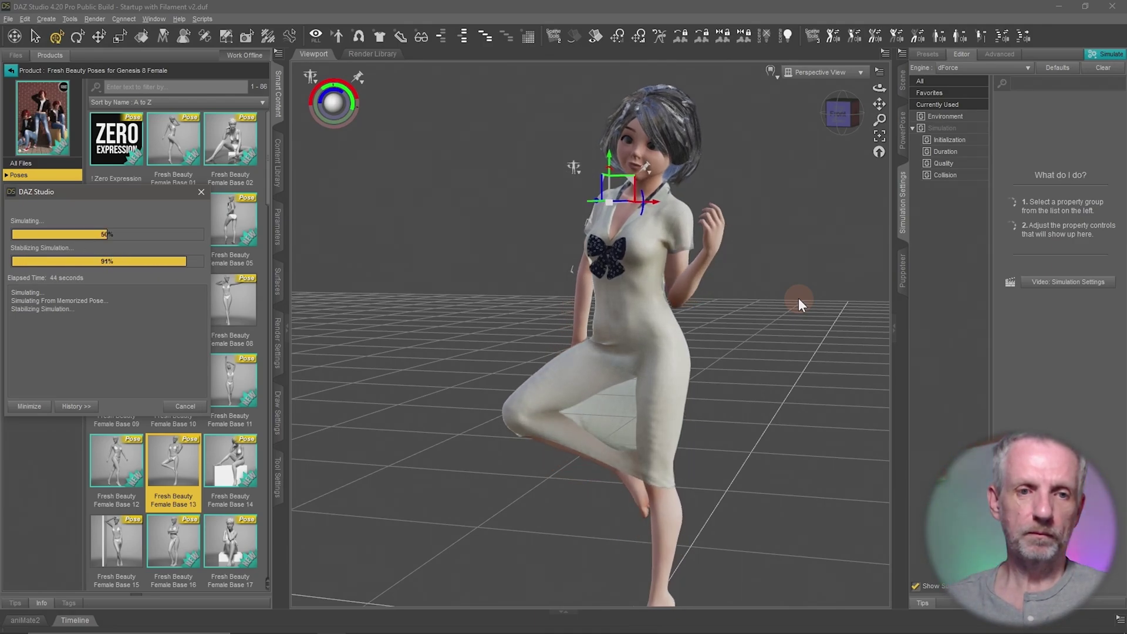
{"action": "middle_click_drag", "start_coordinate": [527, 376], "coordinate": [516, 378]}
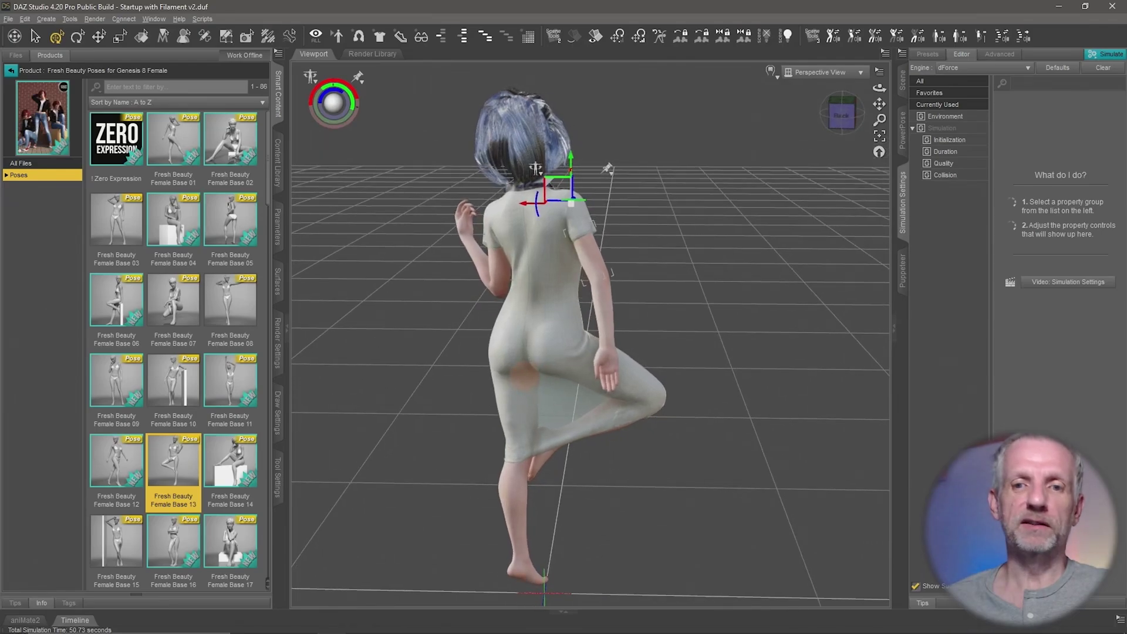
{"action": "scroll", "coordinate": [515, 378], "scroll_direction": "up", "scroll_amount": 4}
{"action": "middle_click_drag", "start_coordinate": [580, 317], "coordinate": [587, 312]}
{"action": "left_click_drag", "start_coordinate": [587, 311], "coordinate": [565, 305], "text": "alt"}
{"action": "left_click_drag", "start_coordinate": [566, 240], "coordinate": [559, 306], "text": "alt"}
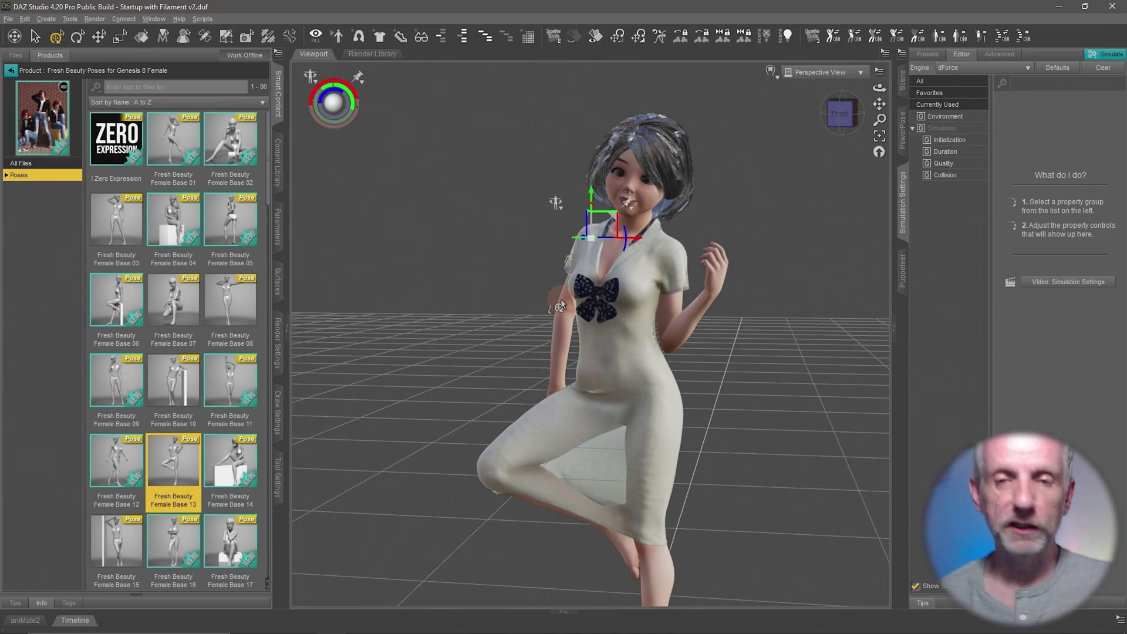
Hide the Stylized Female Hair in the scene and frame the figure's upper body to view the dress collar.
{"action": "scroll", "coordinate": [632, 233], "scroll_direction": "up", "scroll_amount": 5}
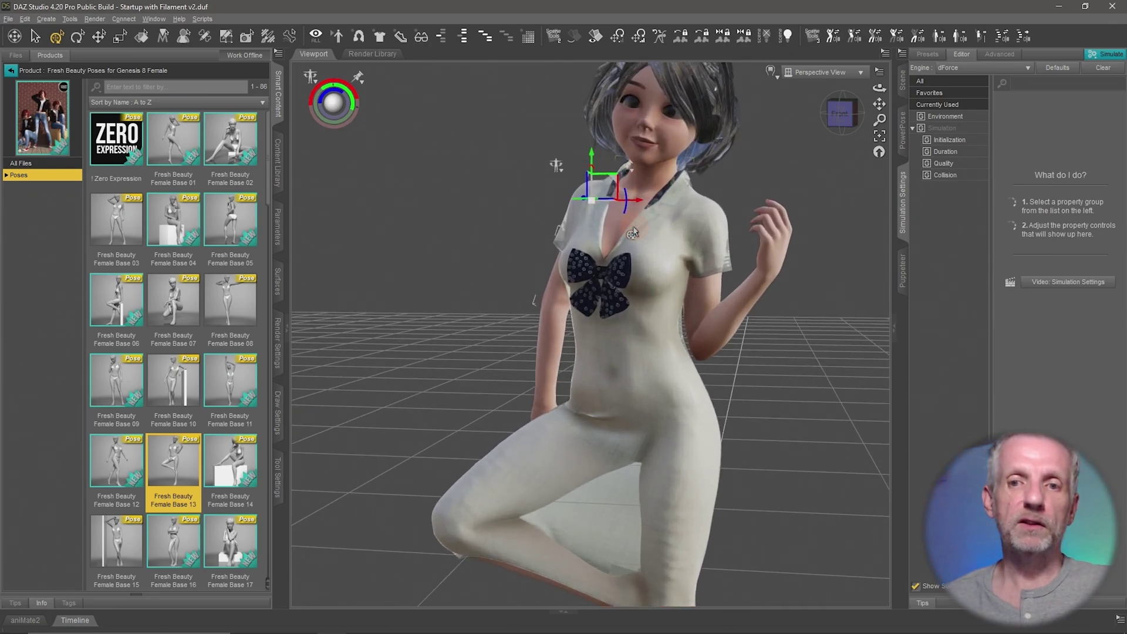
{"action": "middle_click_drag", "start_coordinate": [639, 213], "coordinate": [602, 312]}
{"action": "scroll", "coordinate": [639, 216], "scroll_direction": "up", "scroll_amount": 2}
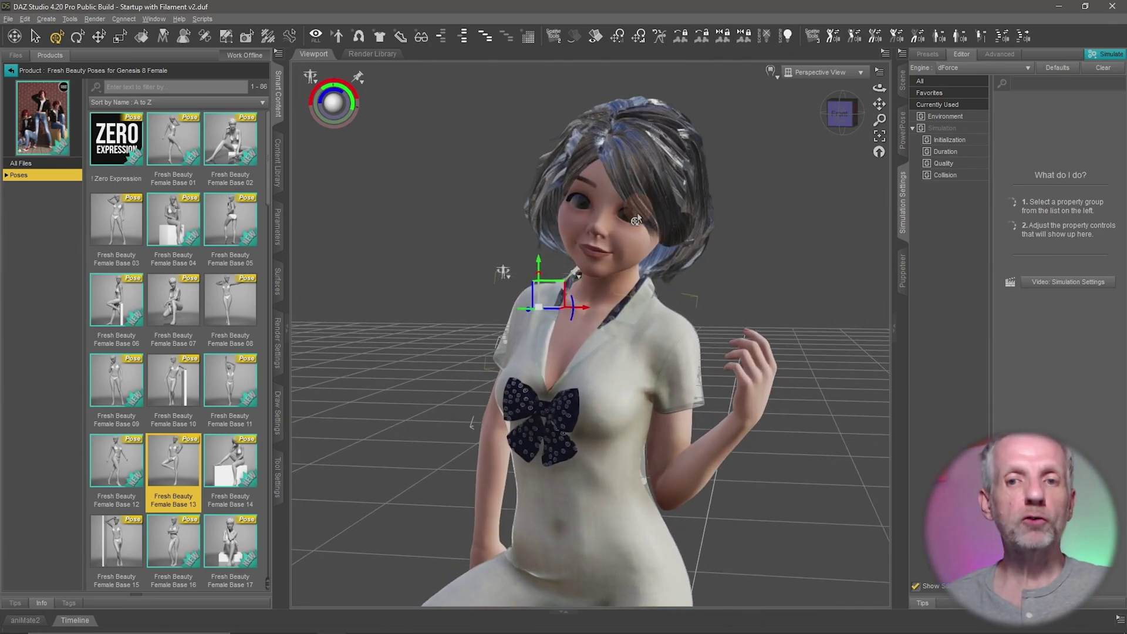
{"action": "mouse_move", "coordinate": [637, 216]}
{"action": "middle_mouse_down"}
{"action": "mouse_move", "coordinate": [628, 220]}
{"action": "mouse_move", "coordinate": [644, 229]}
{"action": "middle_mouse_up"}
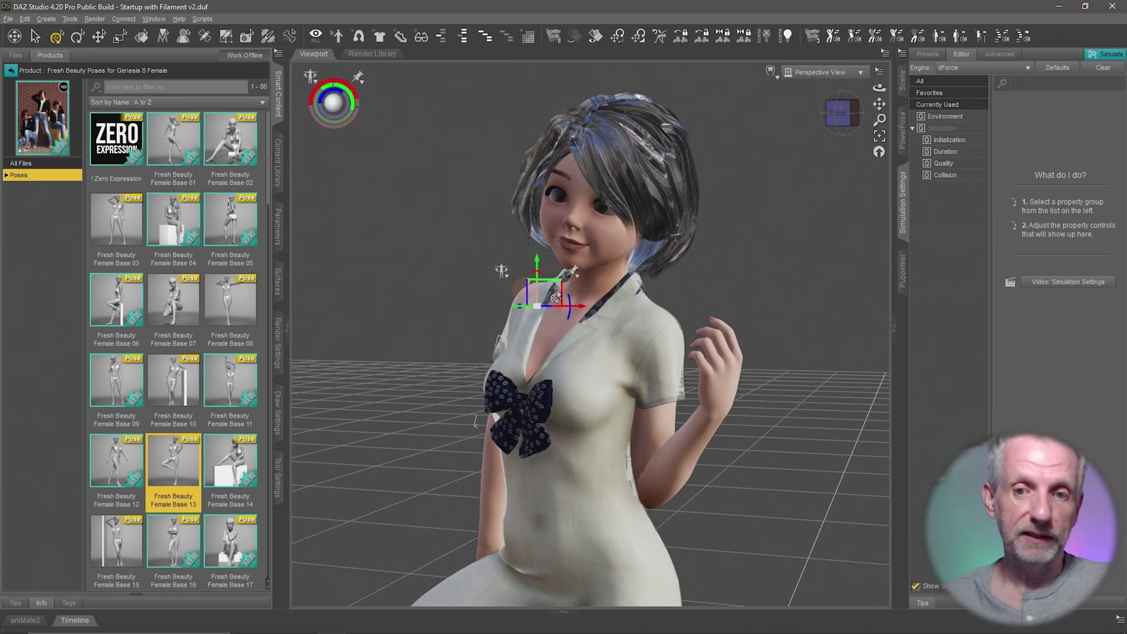
{"action": "left_click_drag", "start_coordinate": [653, 298], "coordinate": [656, 298], "text": "ctrl+alt"}
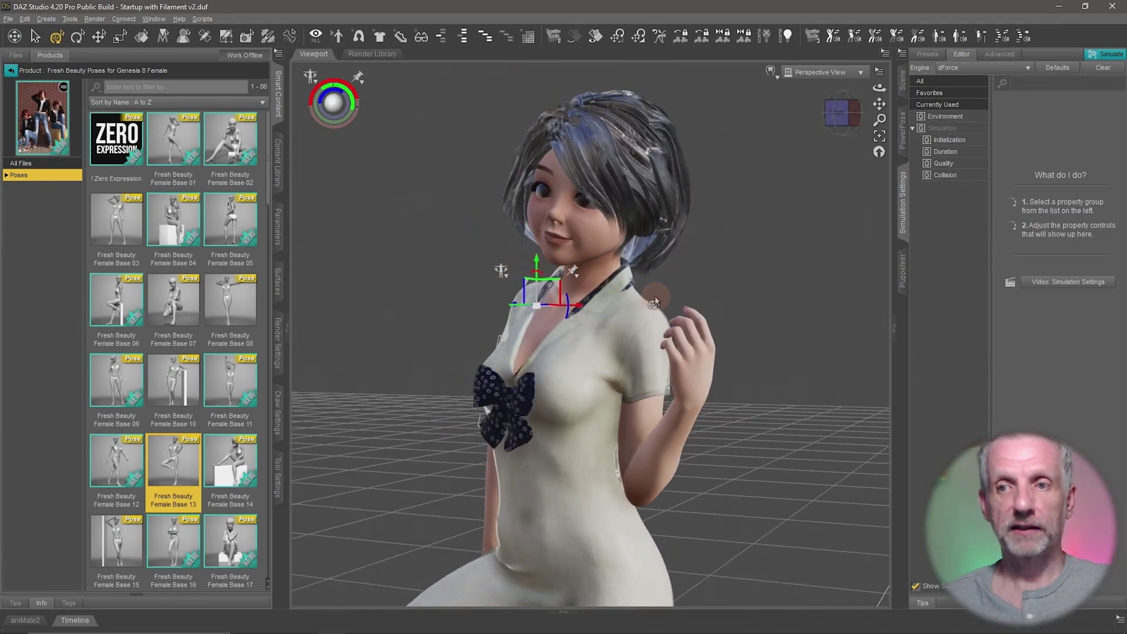
{"action": "left_click", "coordinate": [902, 79]}
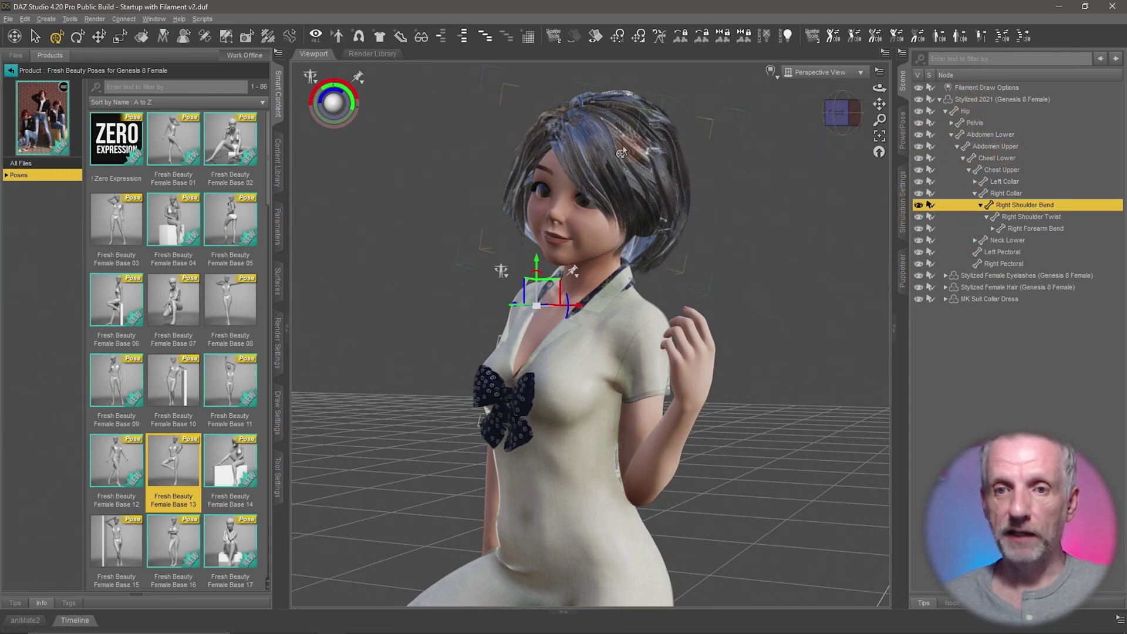
{"action": "right_click", "coordinate": [640, 139]}
{"action": "left_click", "coordinate": [704, 158]}
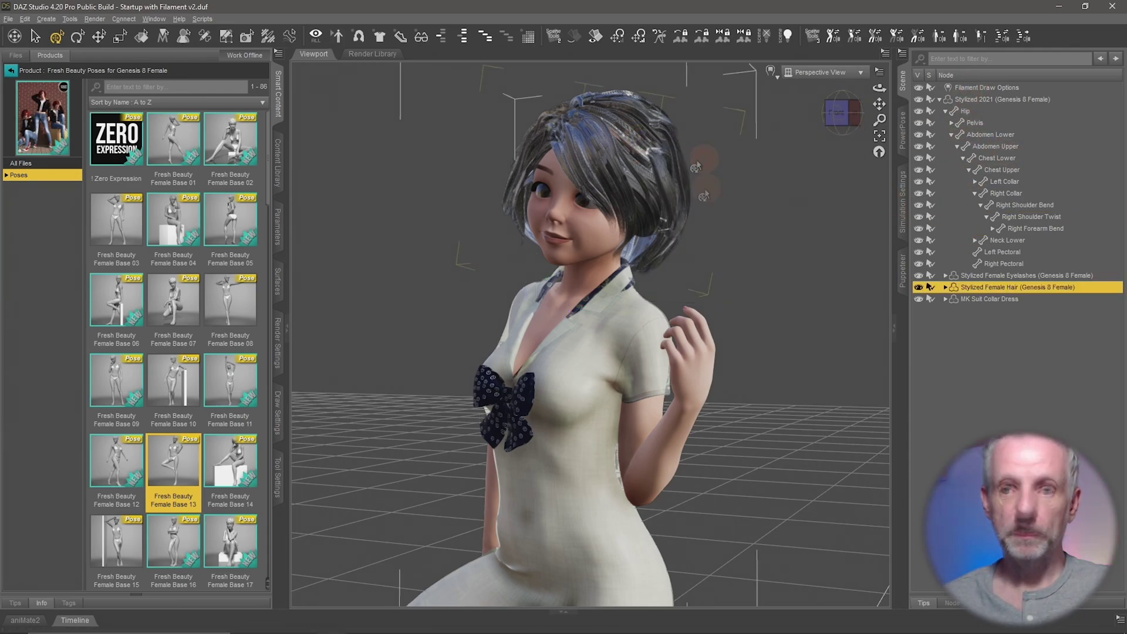
{"action": "left_click", "coordinate": [918, 288]}
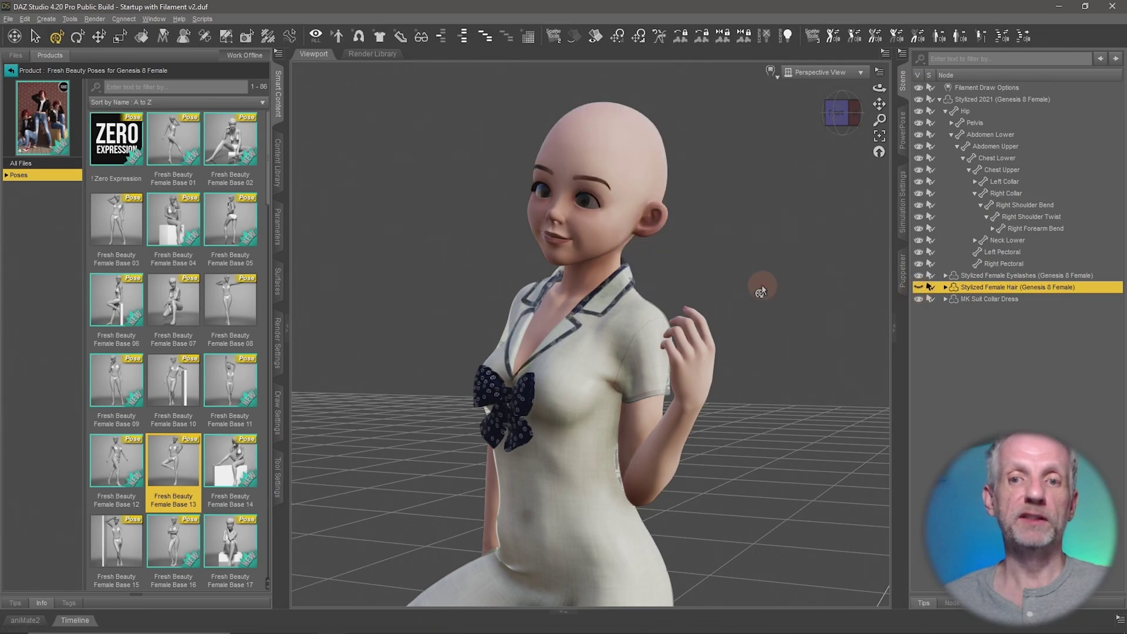
{"action": "scroll", "coordinate": [752, 284], "scroll_direction": "up", "scroll_amount": 2}
{"action": "middle_click_drag", "start_coordinate": [751, 284], "coordinate": [741, 289]}
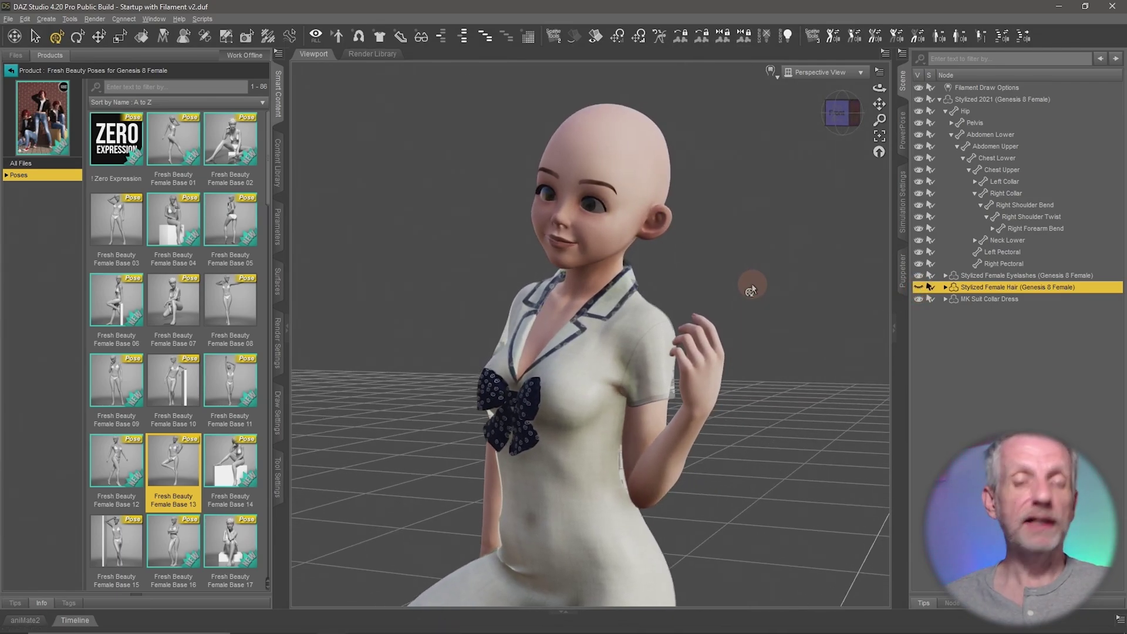